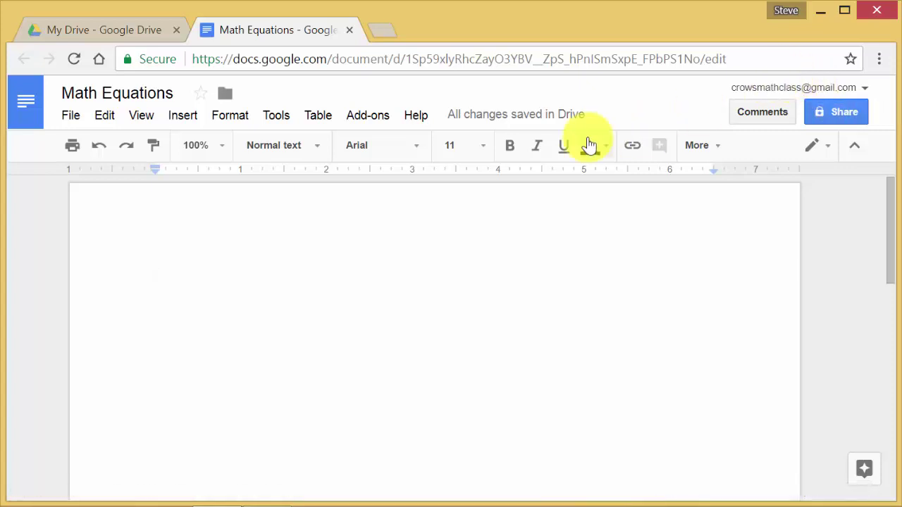
- Check the Insert options for an equation tool, then open the Google Docs add-ons store
click(191, 123)
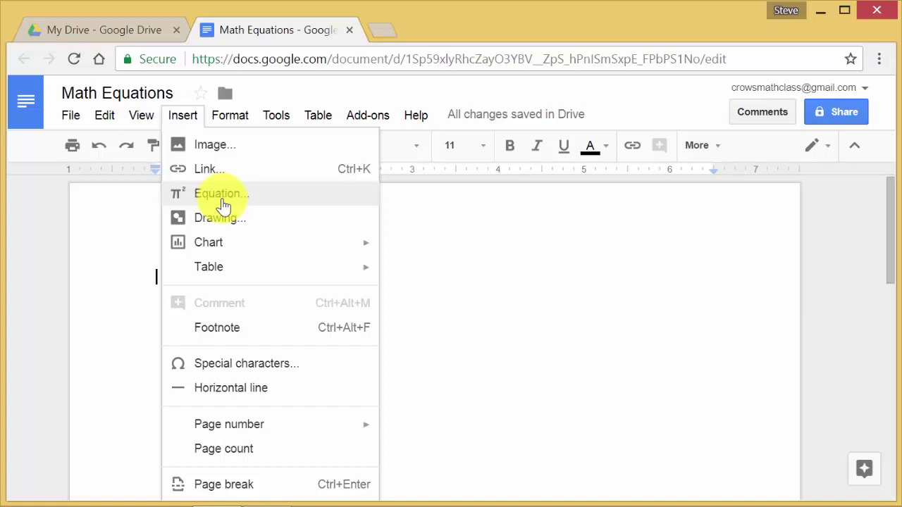
click(405, 261)
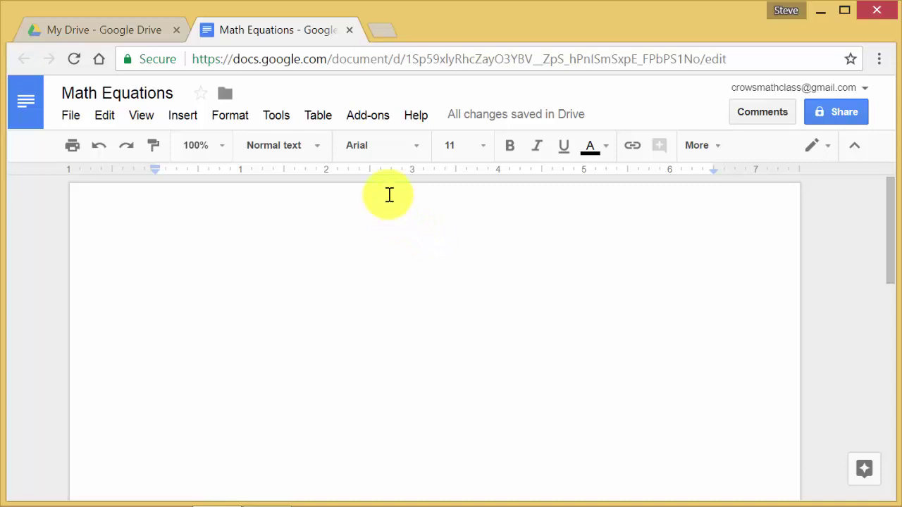
click(373, 117)
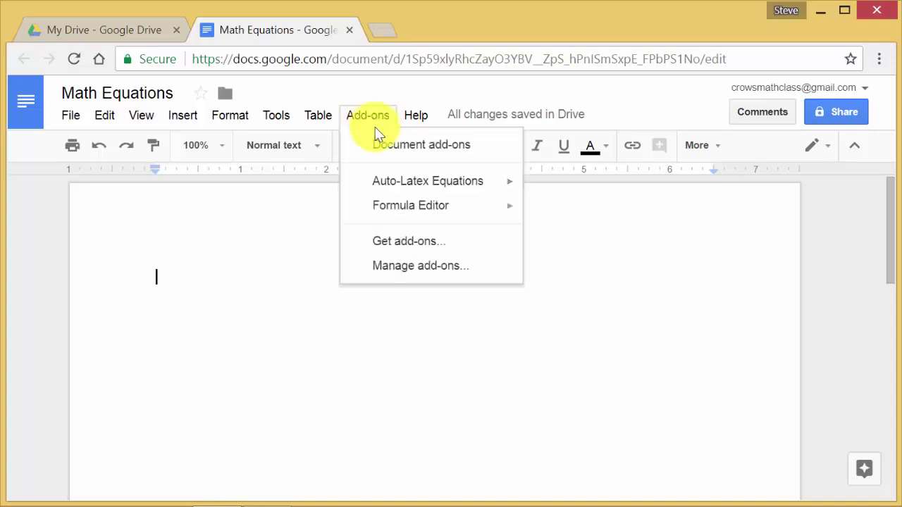
mouse_move(399, 189)
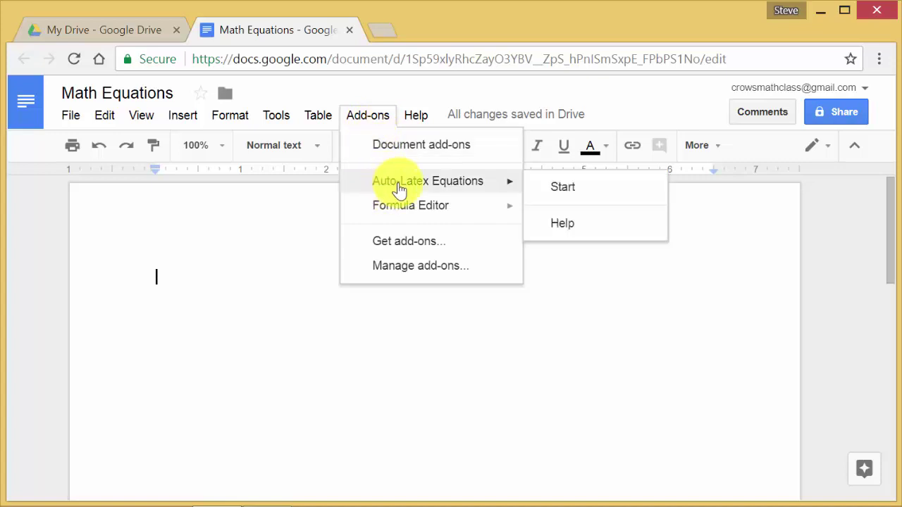
click(409, 242)
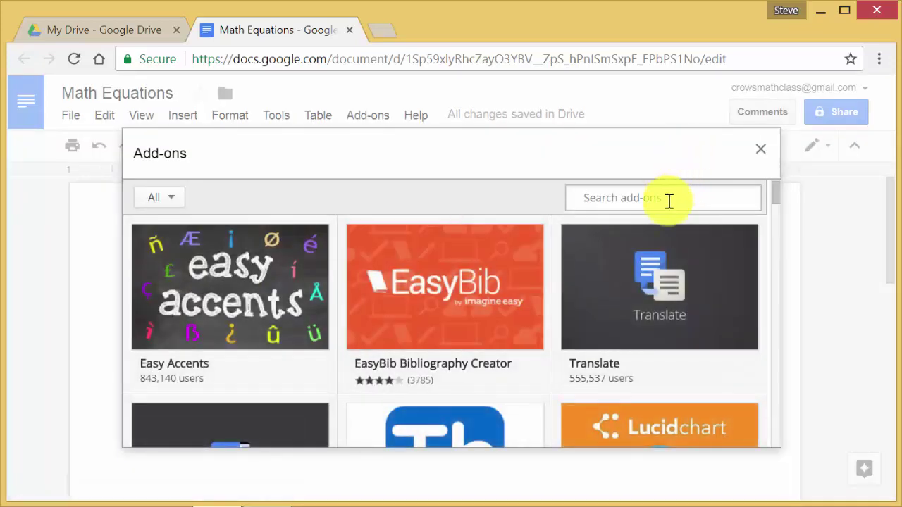
- Search the add-ons store for 'auto latex equations'
click(669, 200)
text(auto latexd)
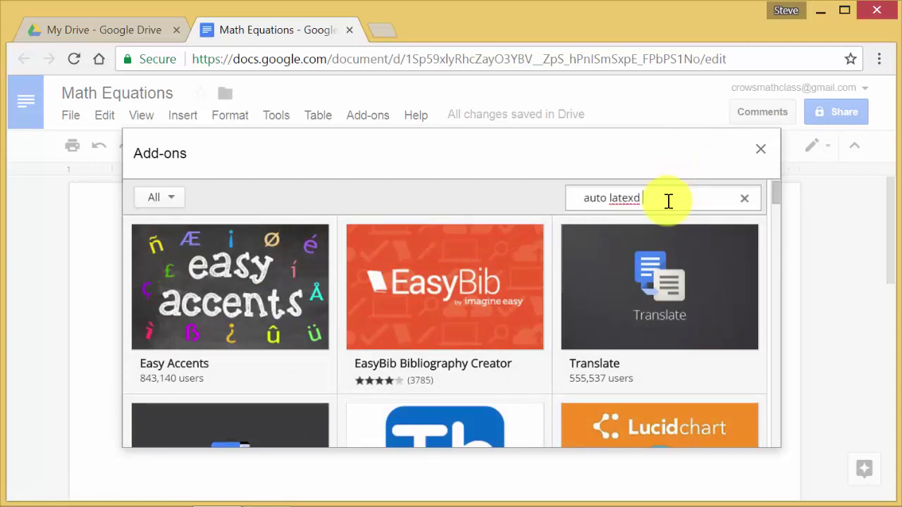
key(BackSpace)
text(equations)
key(Return)
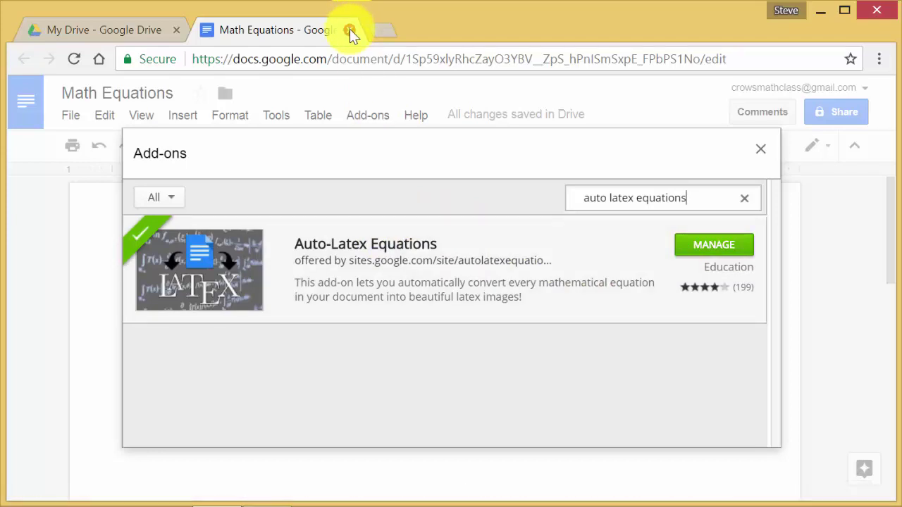
- Close the store, start Auto-Latex Equations from the Add-ons menu, and return to the document start
click(761, 150)
click(379, 118)
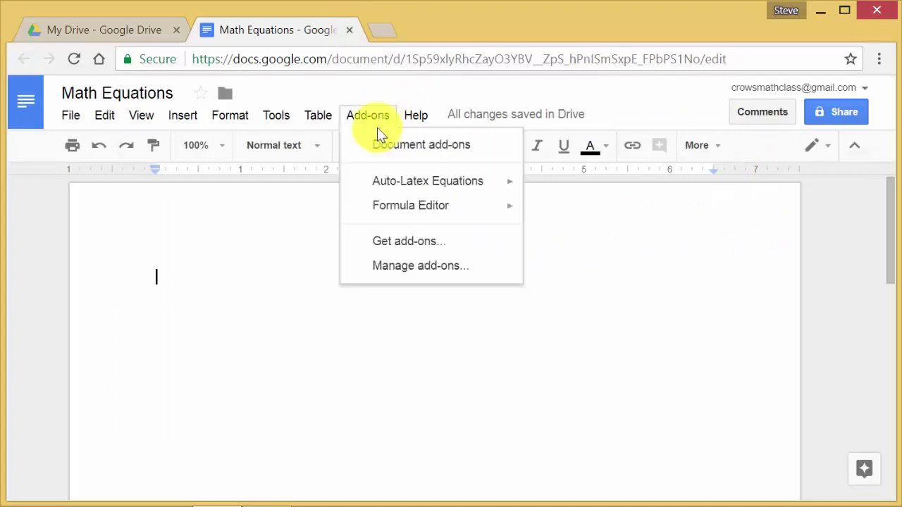
mouse_move(457, 187)
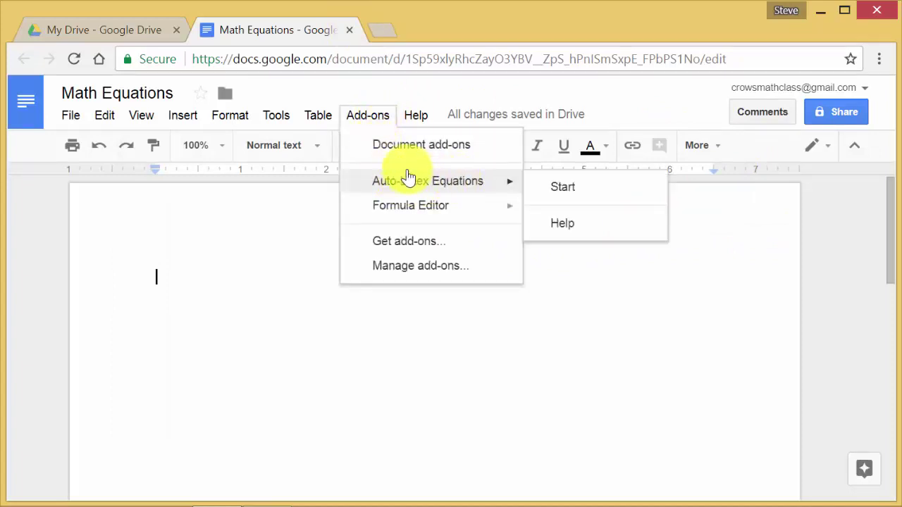
click(564, 188)
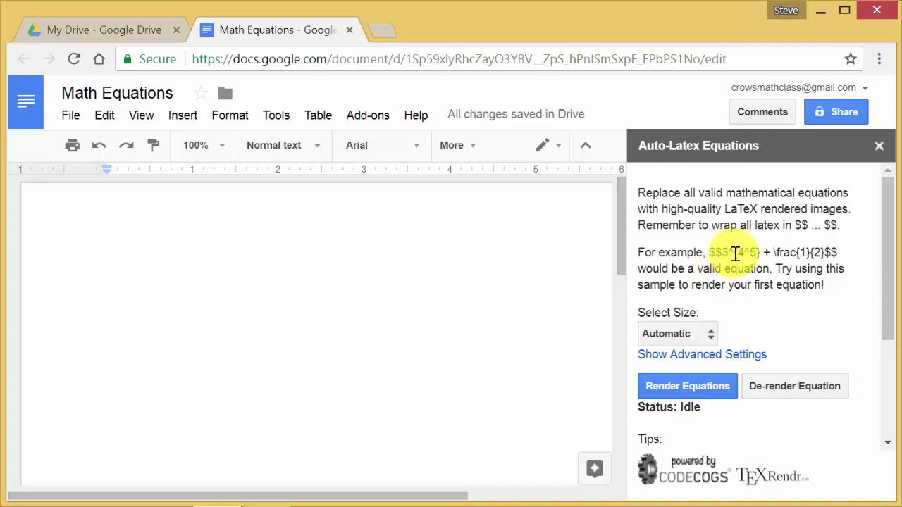
drag(723, 252, 825, 253)
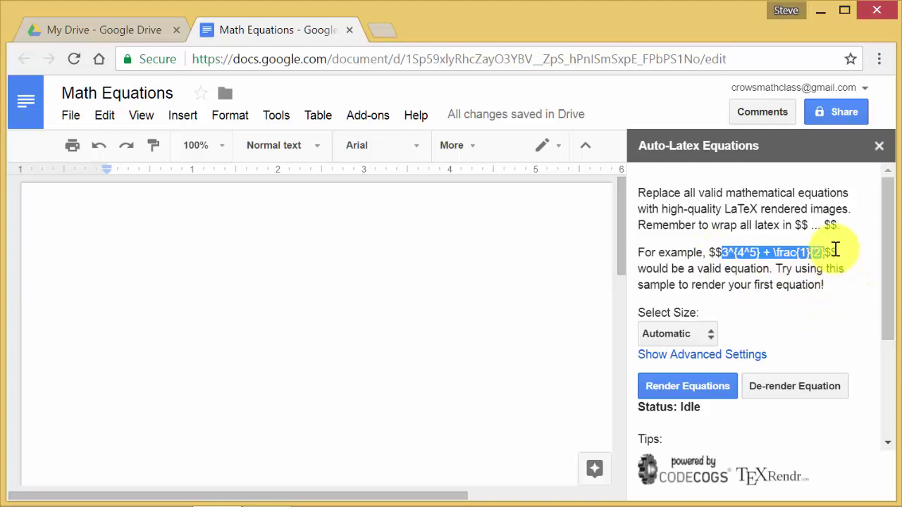
click(291, 256)
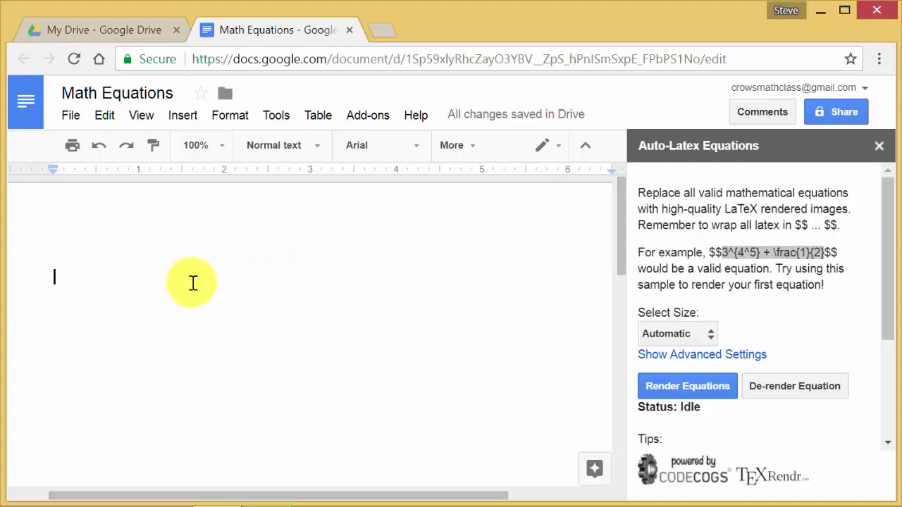
- Type $$\frac{x+2}{y-3}$$ at the start of the document
text($$)
text(rac)
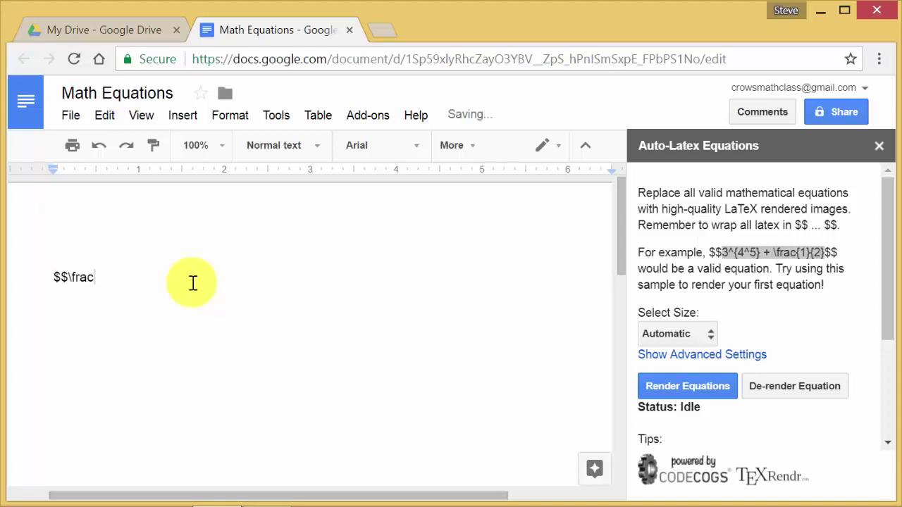
text({}{}$$)
key(Left)
key(Left)
key(Left)
key(Left)
key(Left)
key(Left)
key(Right)
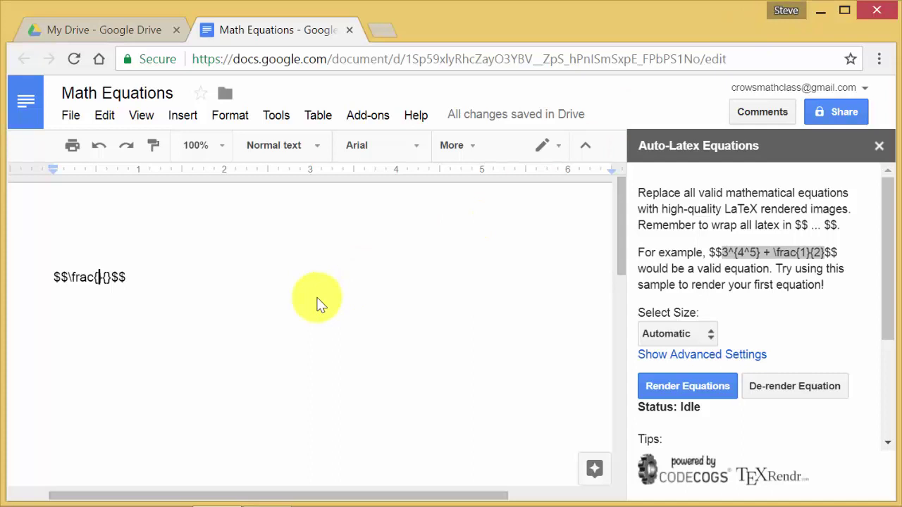
text(x)
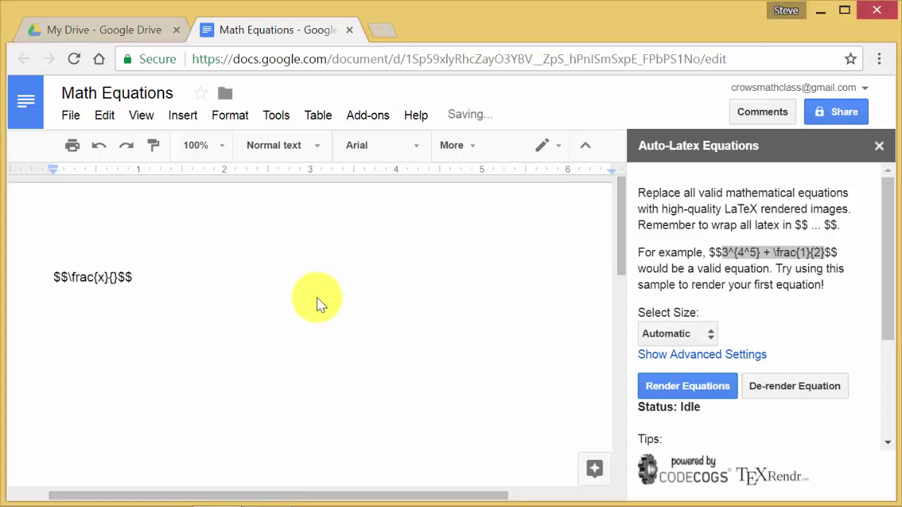
text(+2)
key(Right)
key(Right)
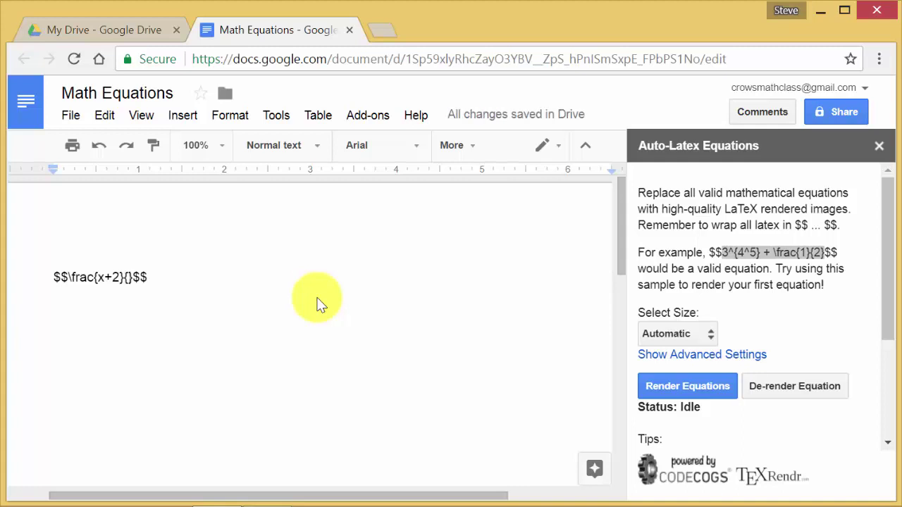
text(y-3)
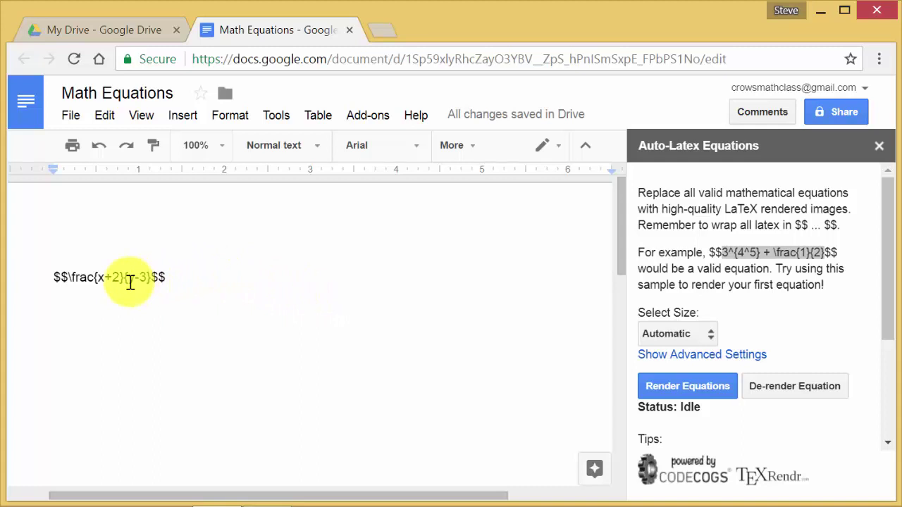
- Render the fraction as an equation image and place the cursor just before it
click(678, 390)
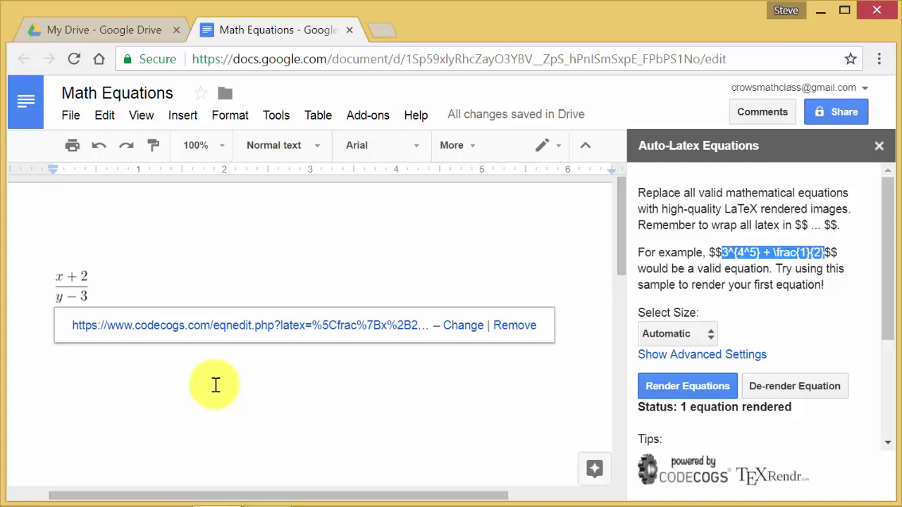
click(141, 268)
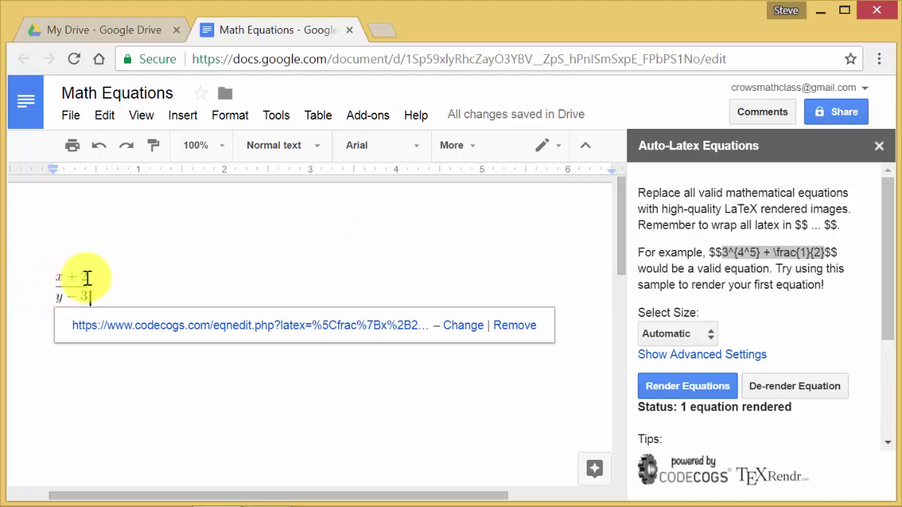
key(Left)
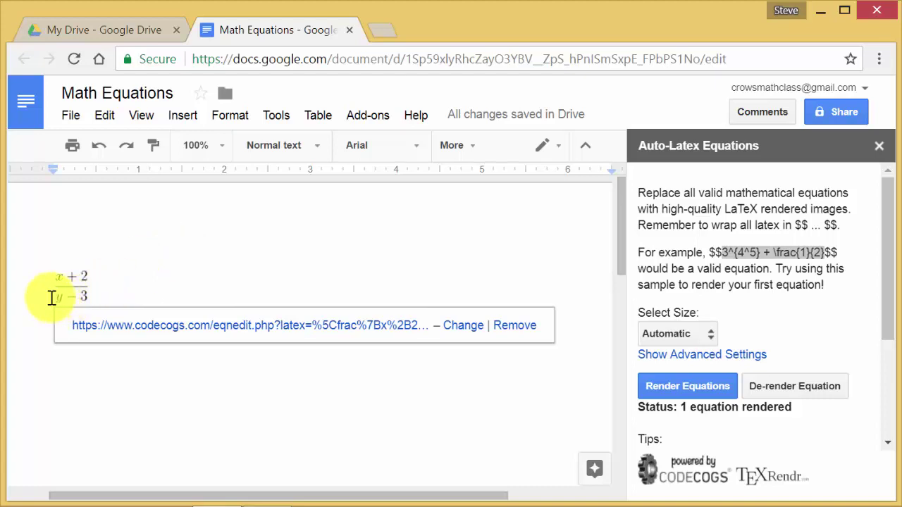
- De-render the fraction back to $$\frac{x+2}{y-3}$$, leaving equation size on Automatic
click(797, 393)
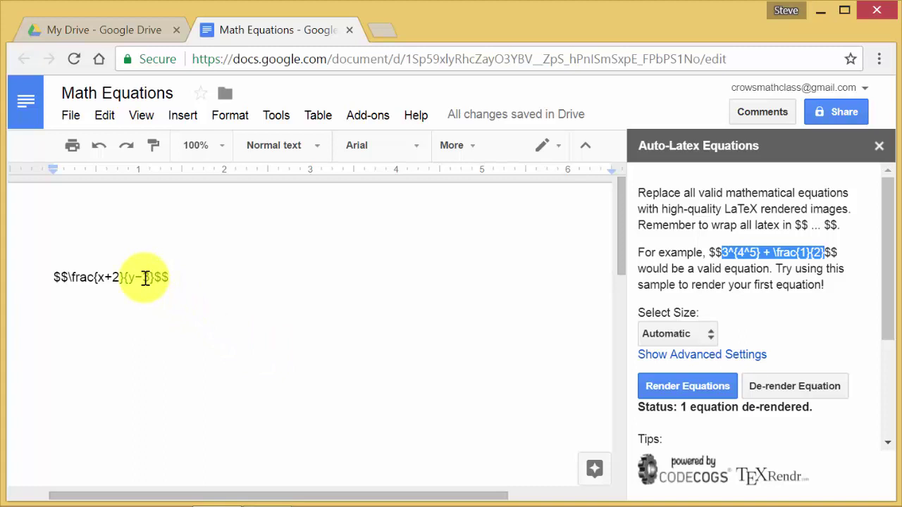
click(194, 289)
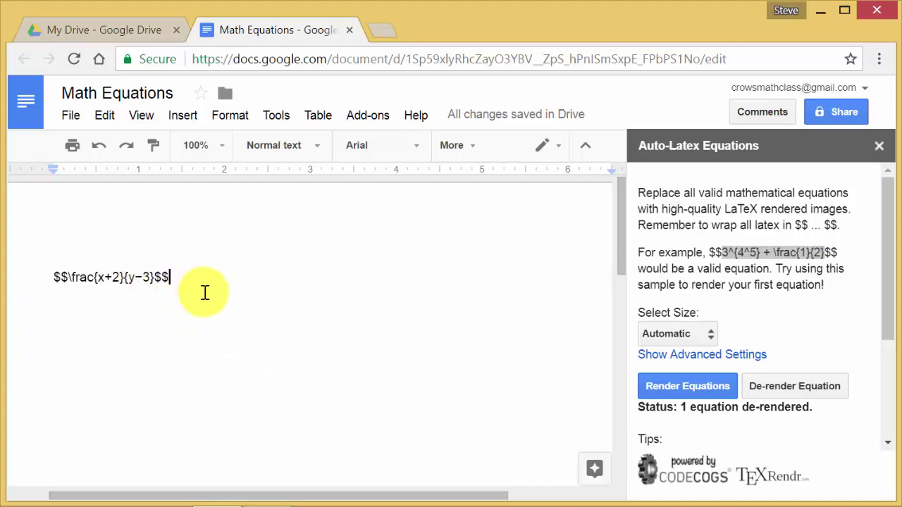
click(710, 334)
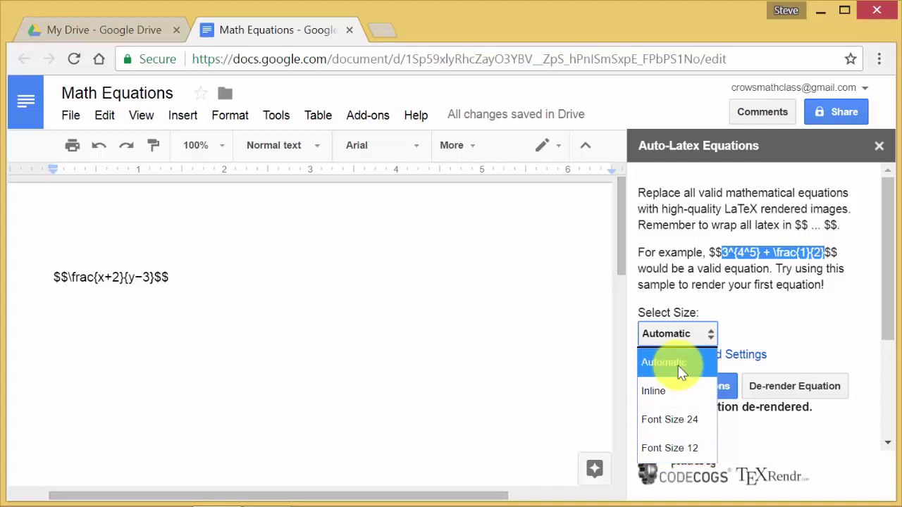
click(238, 291)
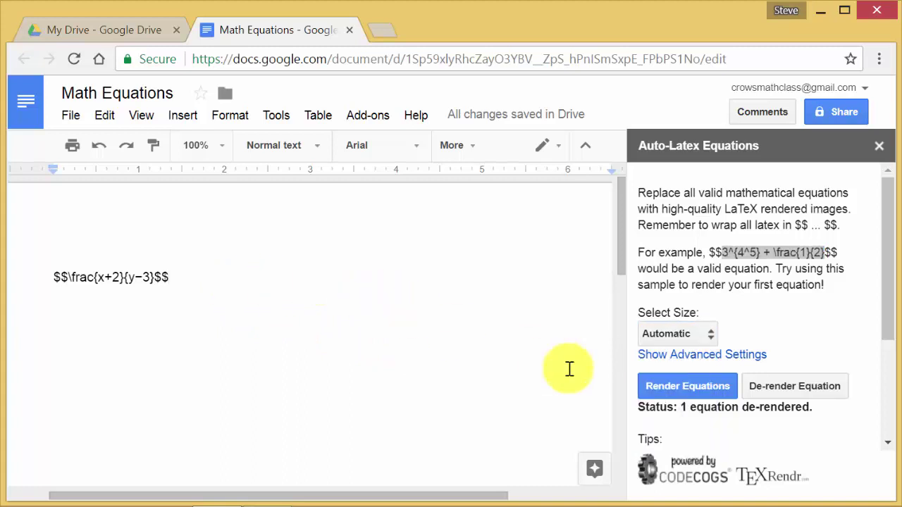
click(709, 337)
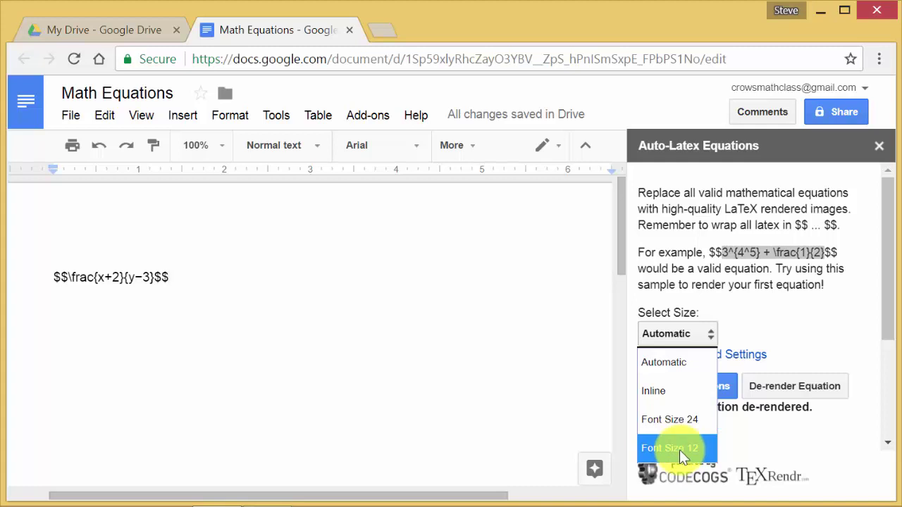
click(236, 280)
click(236, 280)
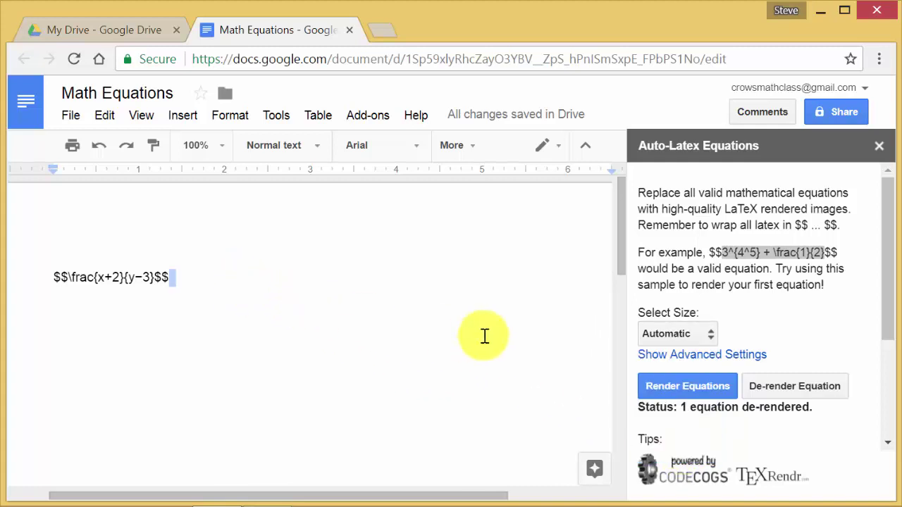
click(232, 292)
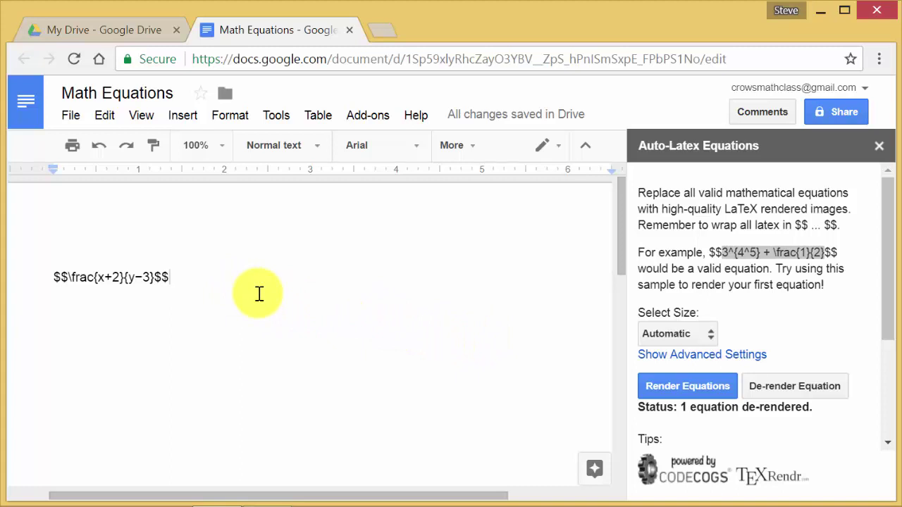
- Add an empty line below the fraction source
key(Return)
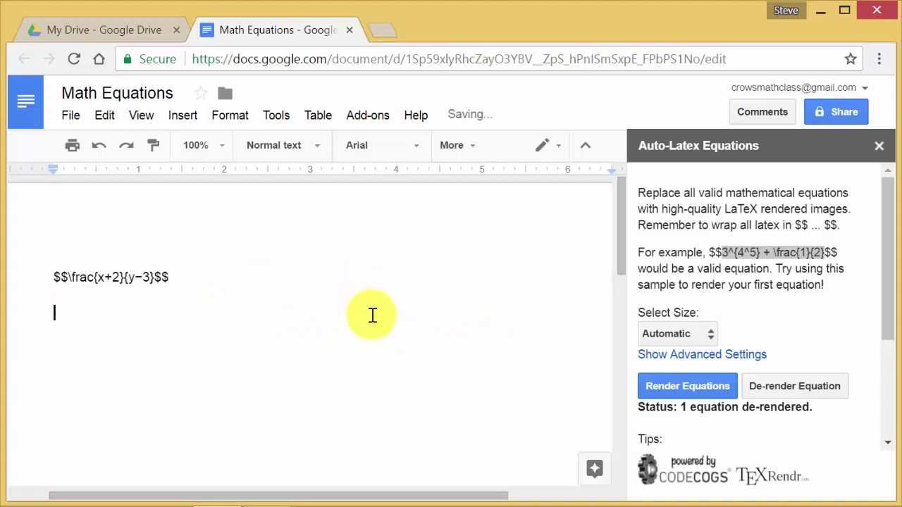
click(745, 252)
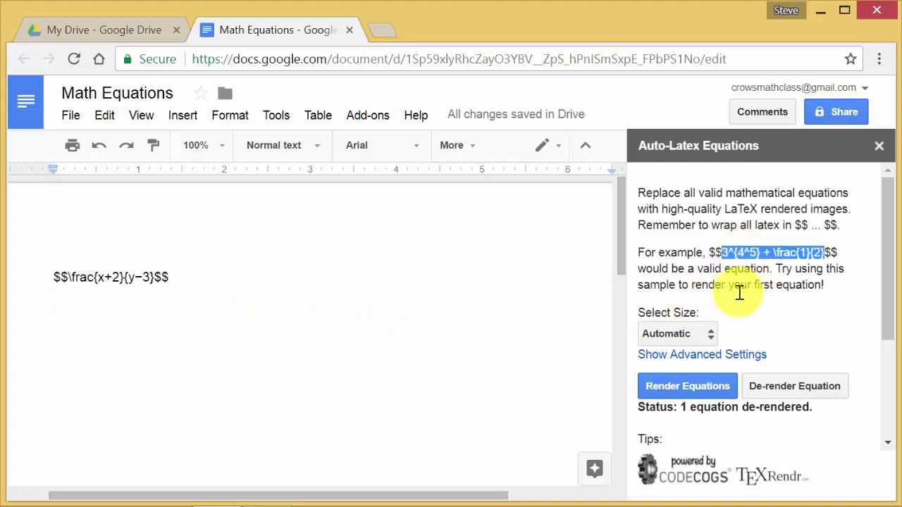
click(73, 332)
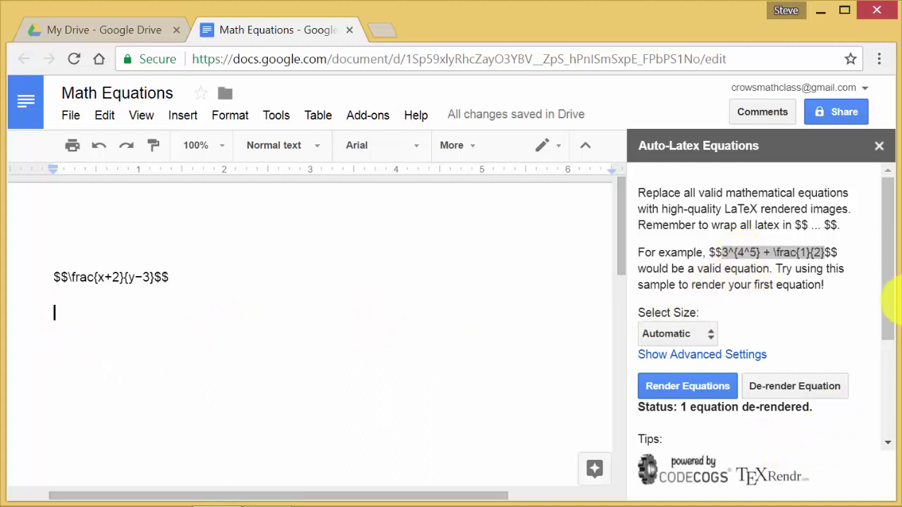
- Open the CodeCogs link from the Auto-Latex tips in a new browser tab
drag(886, 306, 886, 447)
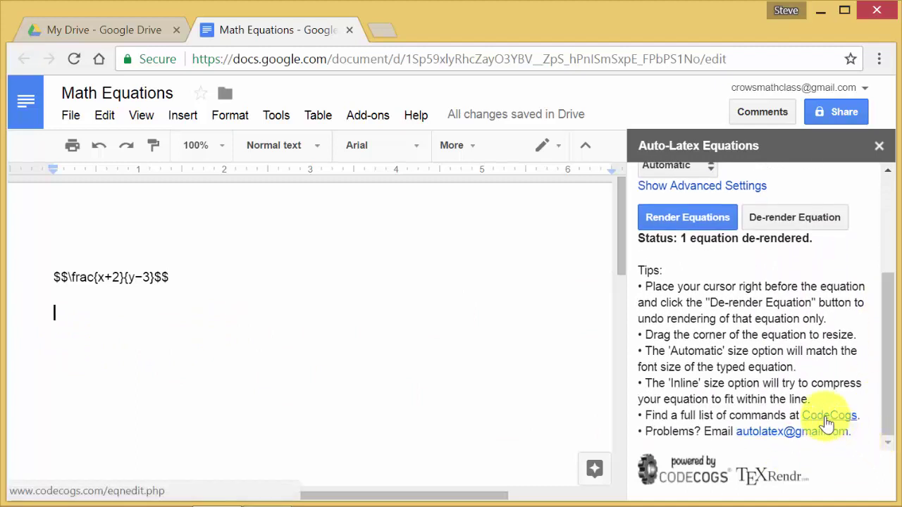
right_click(827, 422)
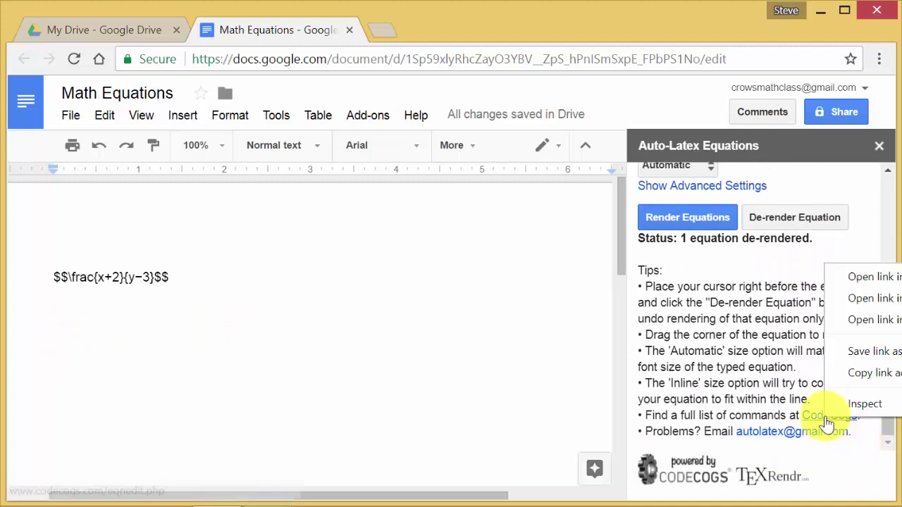
click(868, 279)
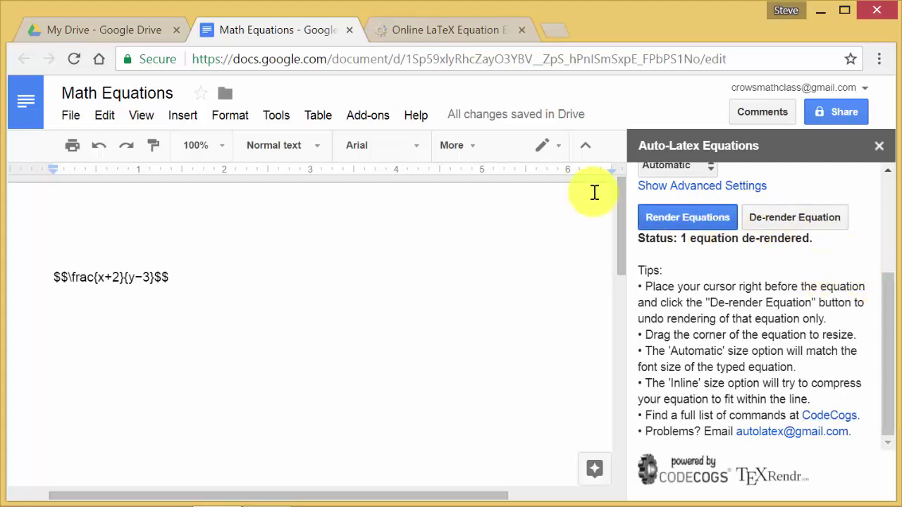
- Insert a fraction template in the CodeCogs editor and type x+2 and y-5 into it
click(466, 30)
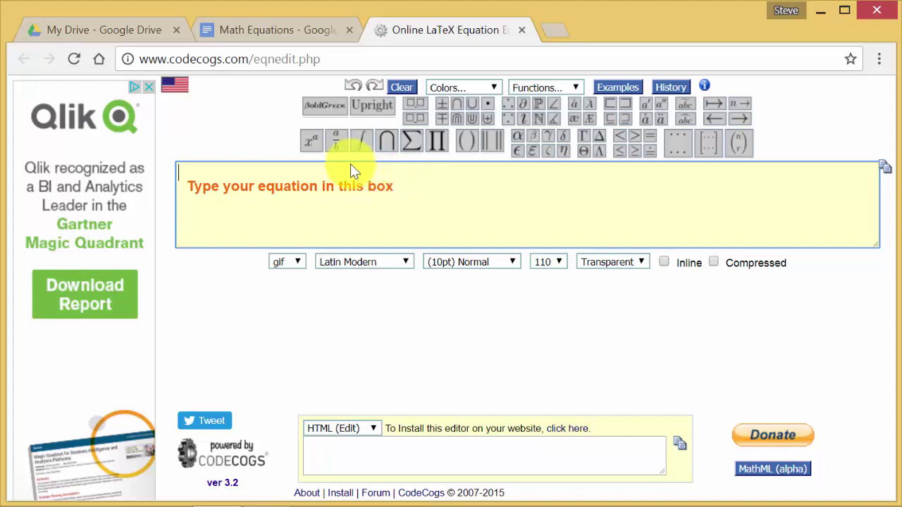
mouse_move(334, 141)
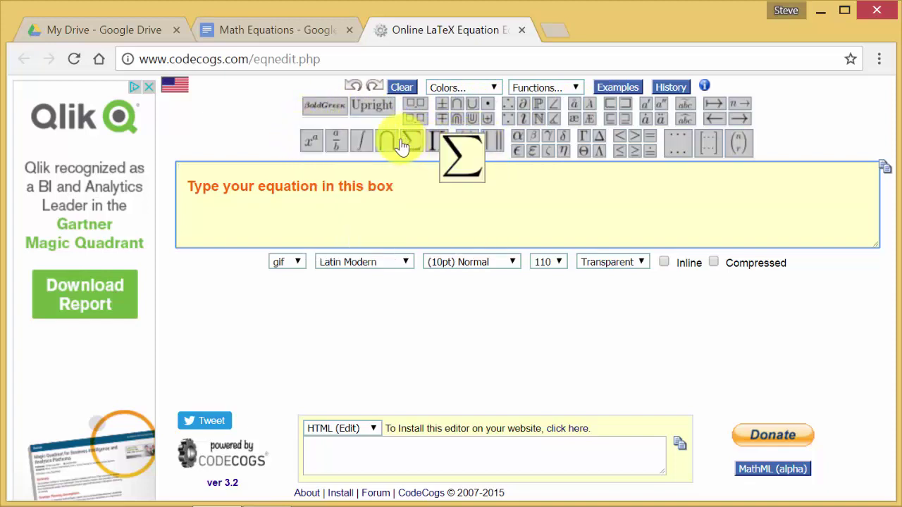
click(335, 144)
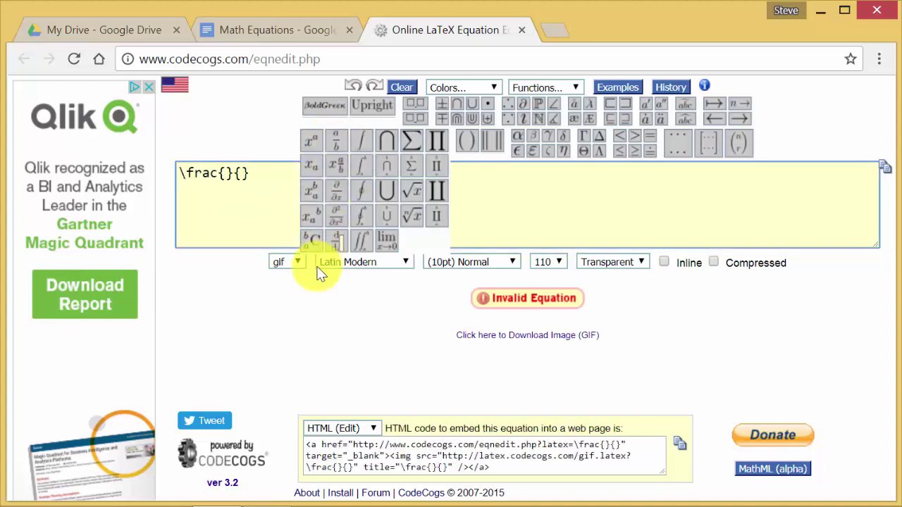
click(227, 175)
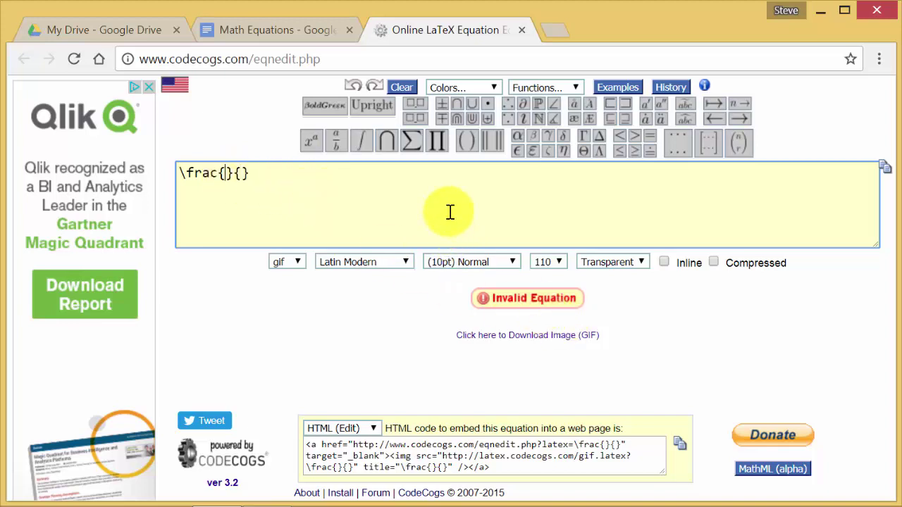
text(x+2}{)
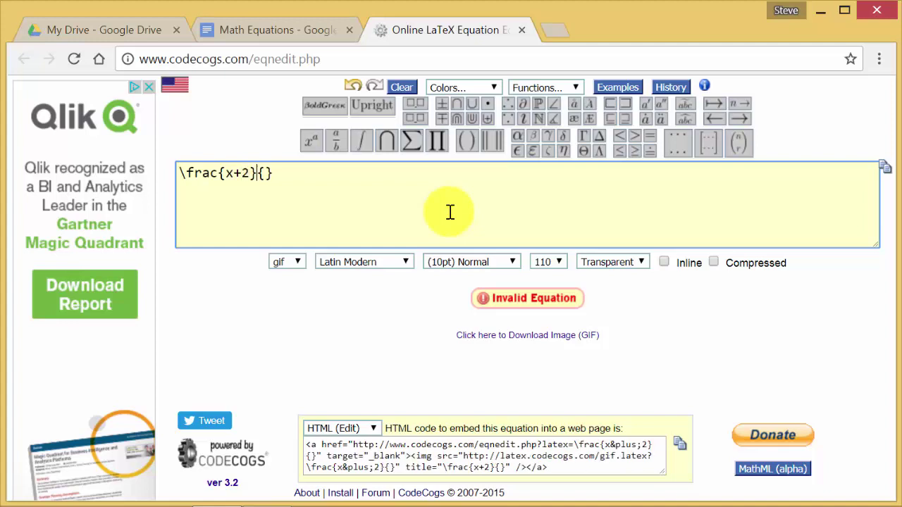
text(y-)
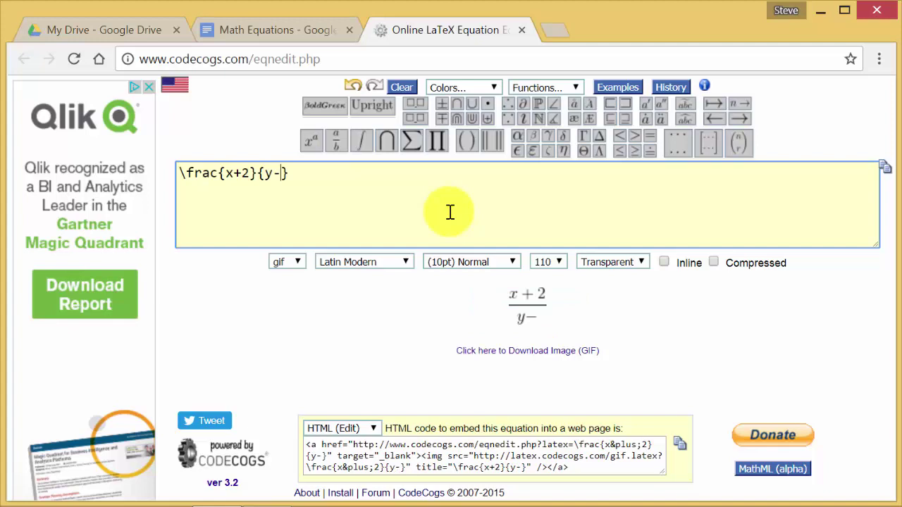
text(5)
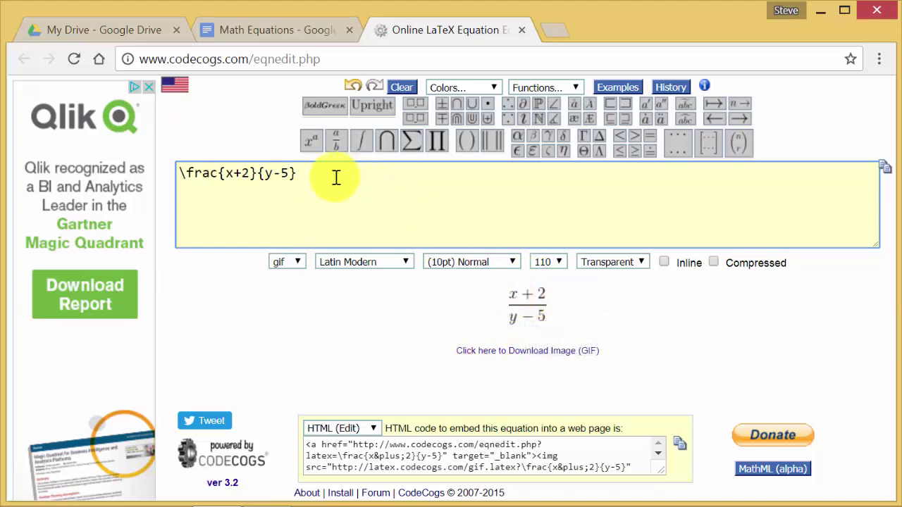
- Replace the fraction with an empty \sum_{}^{} summation template
drag(301, 175, 159, 188)
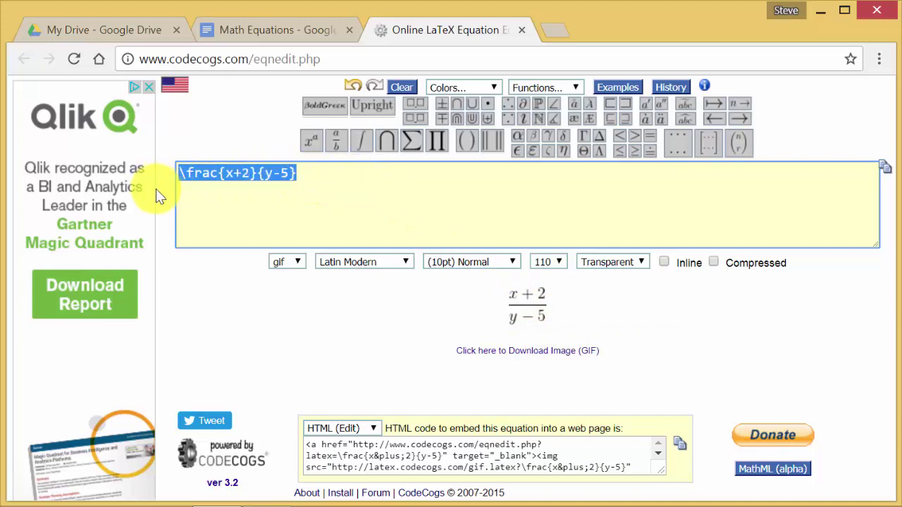
key(BackSpace)
mouse_move(412, 148)
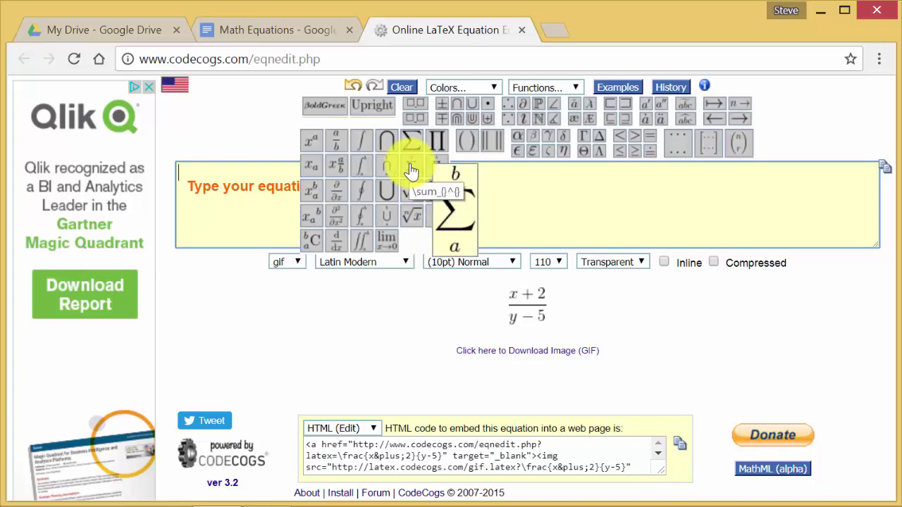
click(411, 170)
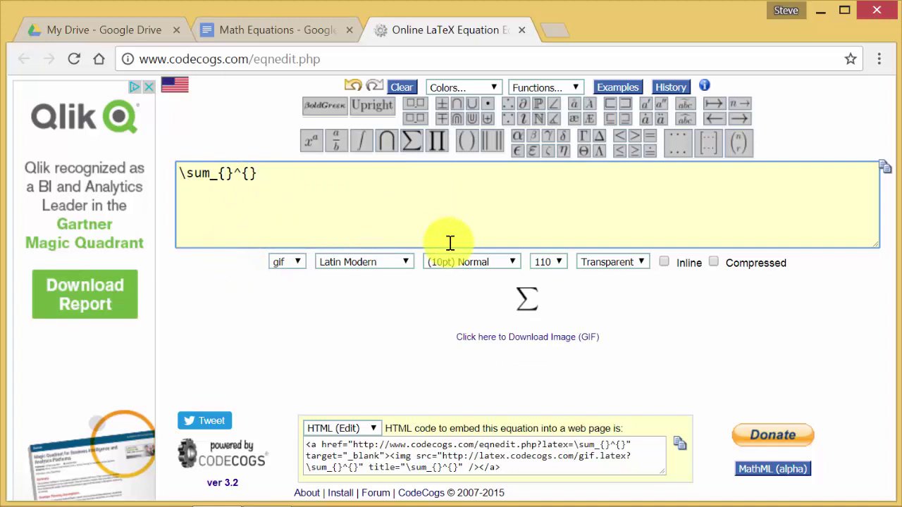
- Fill the summation limits with i=1 and n and append f(x)
text(i)
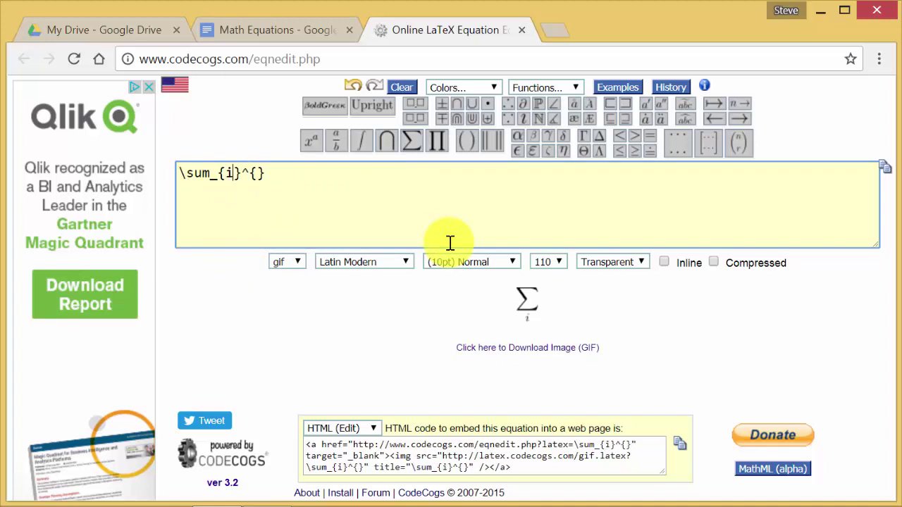
text(=1)
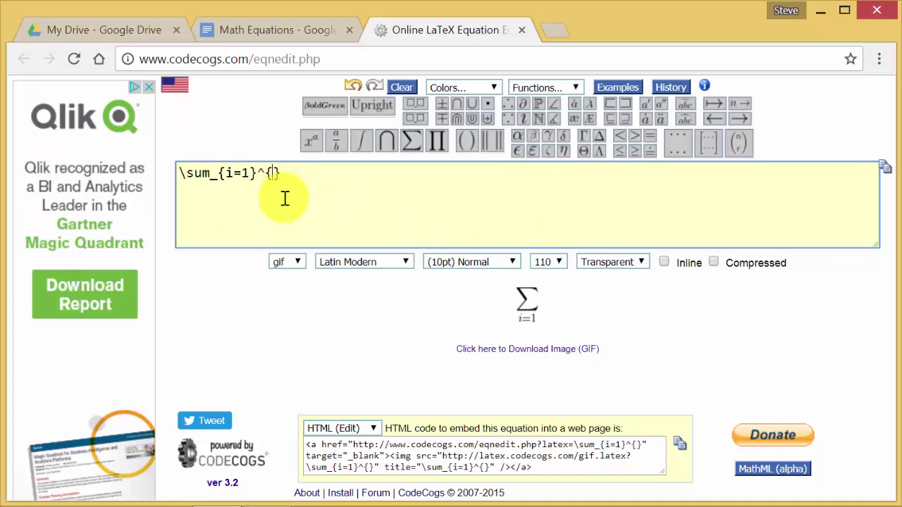
text(n)
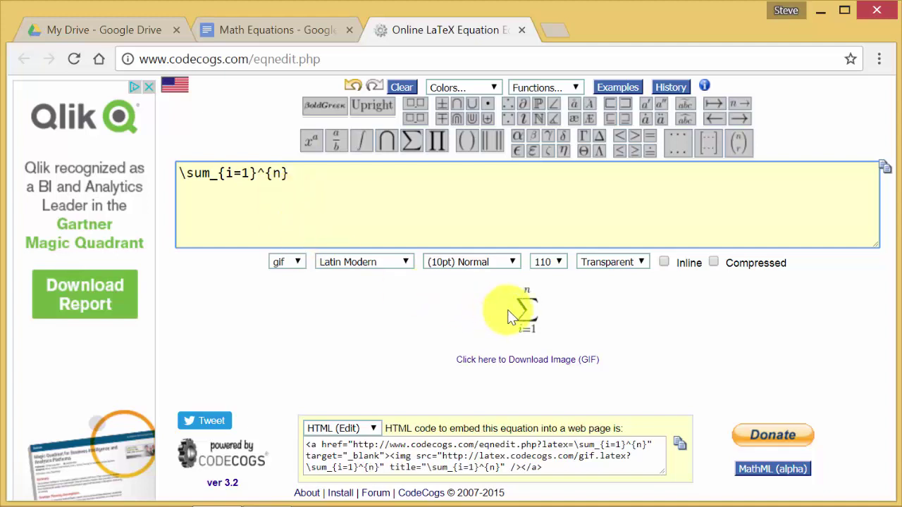
click(350, 175)
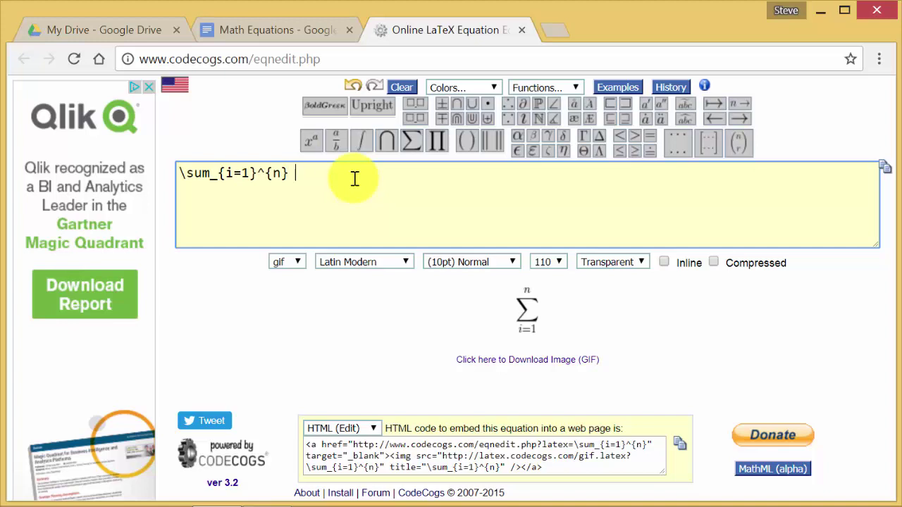
text(f(x))
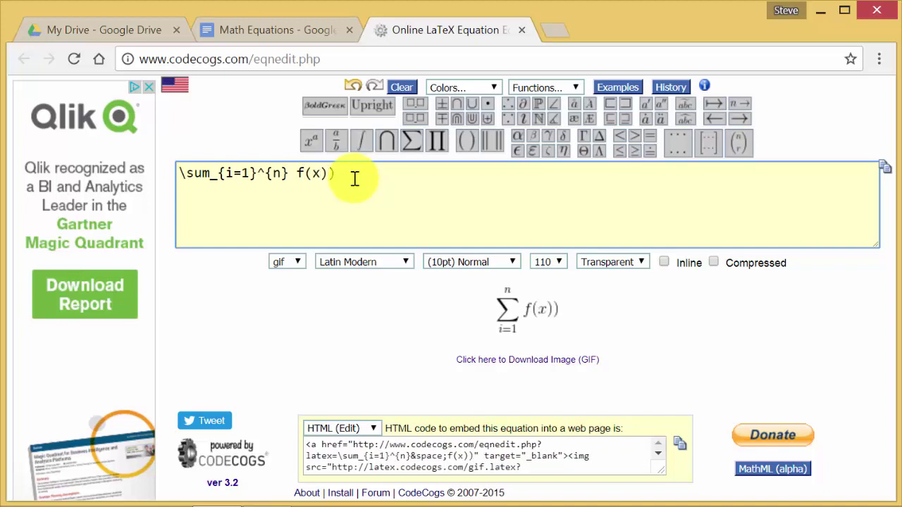
key(BackSpace)
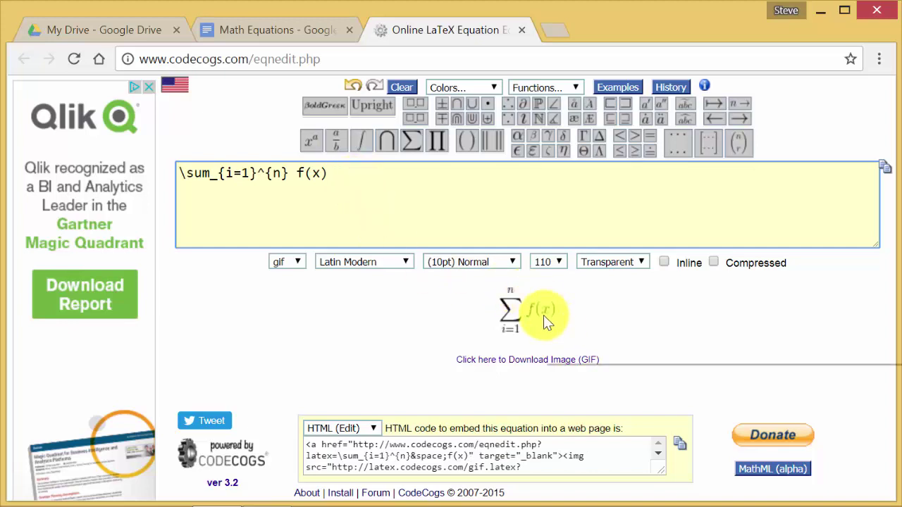
click(323, 173)
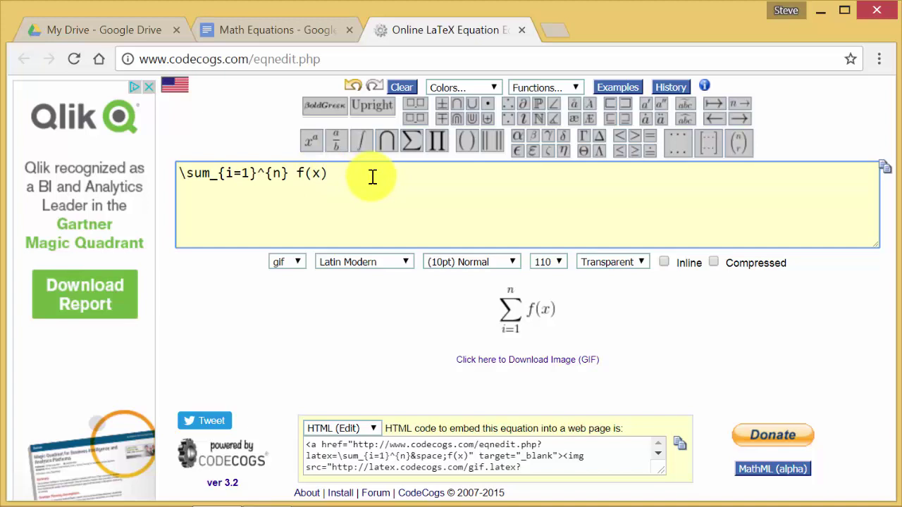
- Give the x in f(x) the subscript i
mouse_move(323, 142)
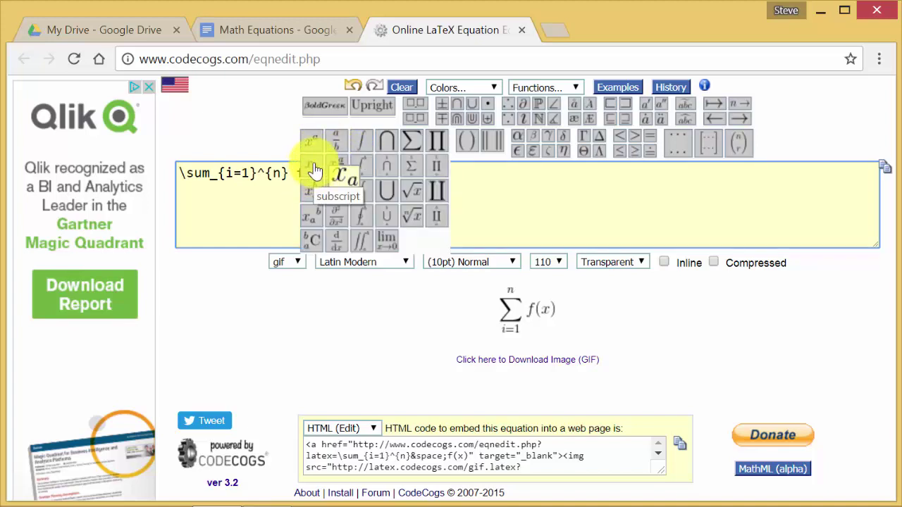
click(314, 172)
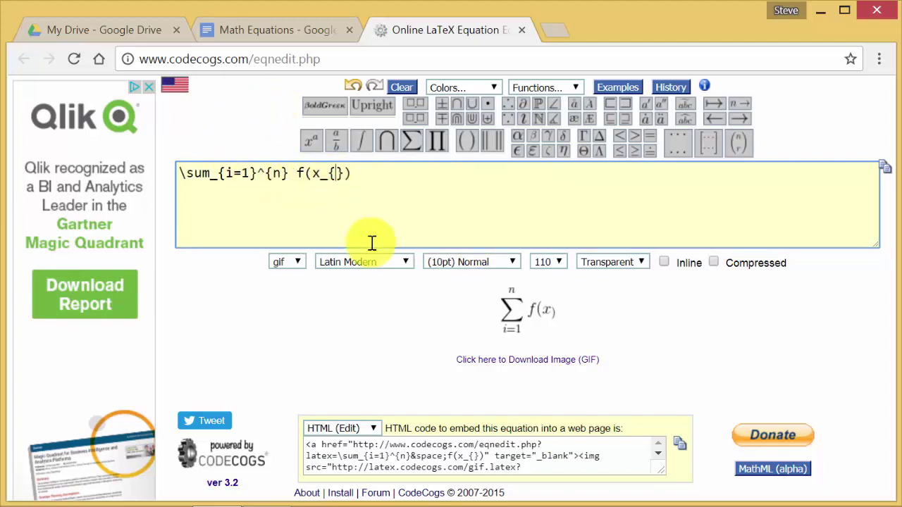
text(i)
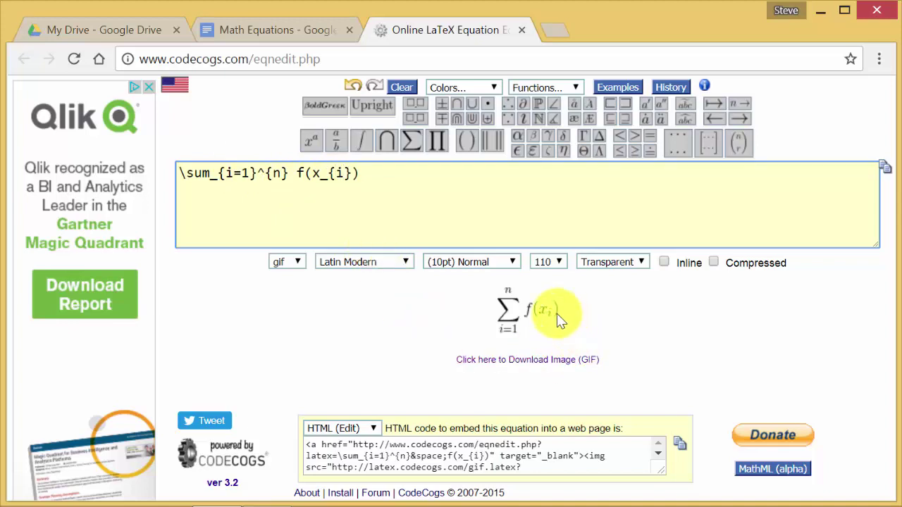
- Copy the whole summation code \sum_{i=1}^{n} f(x_{i})
click(358, 173)
triple_click(358, 173)
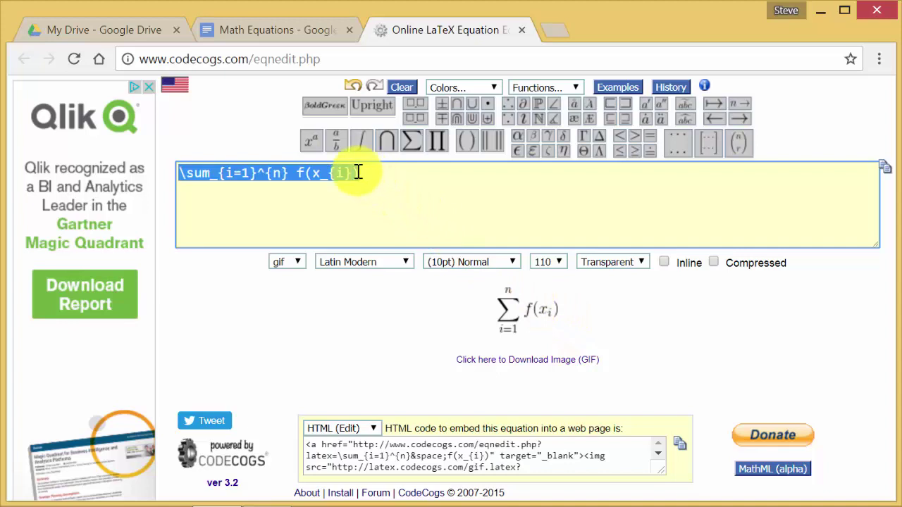
right_click(330, 174)
click(367, 210)
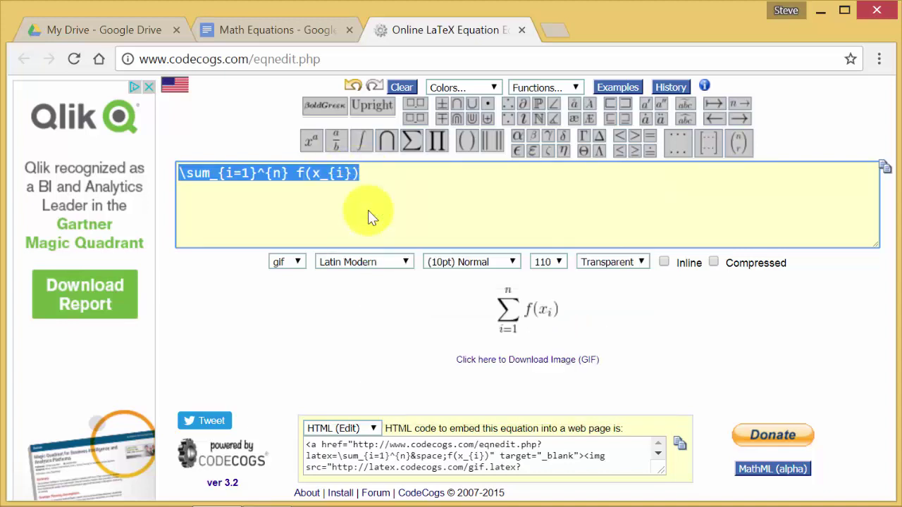
- Paste the summation between $$ delimiters below the fraction and render both equations
click(299, 27)
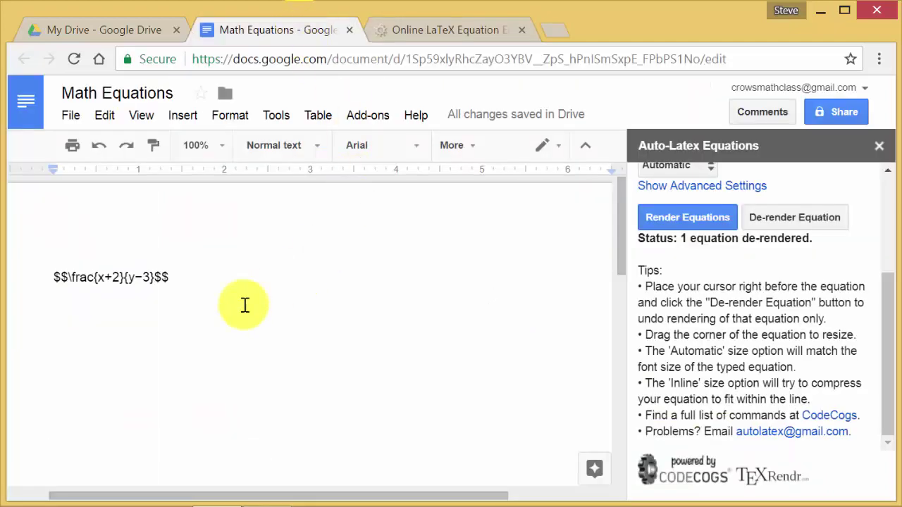
click(70, 316)
click(75, 313)
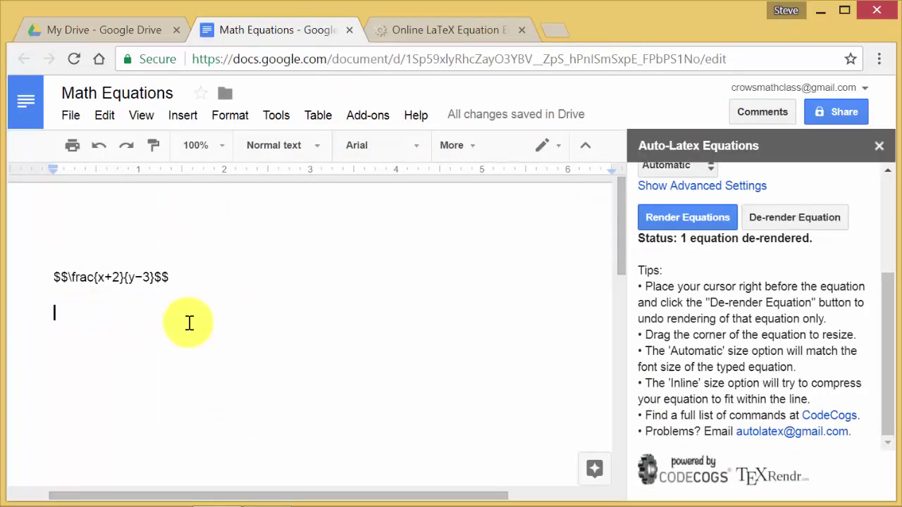
text($$)
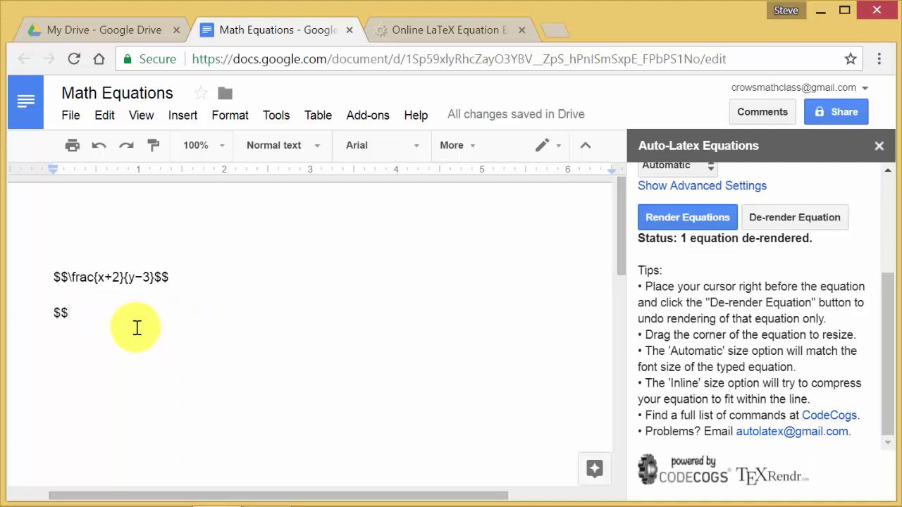
key(ctrl+v)
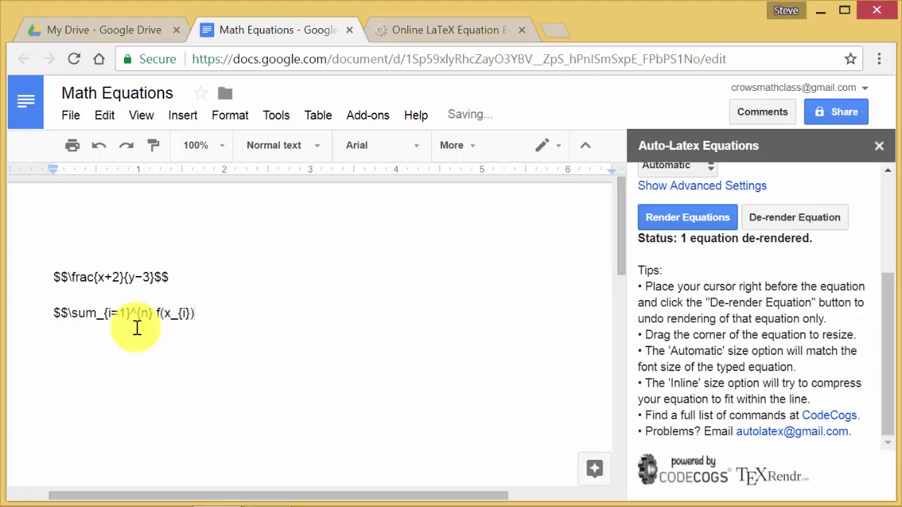
text($$)
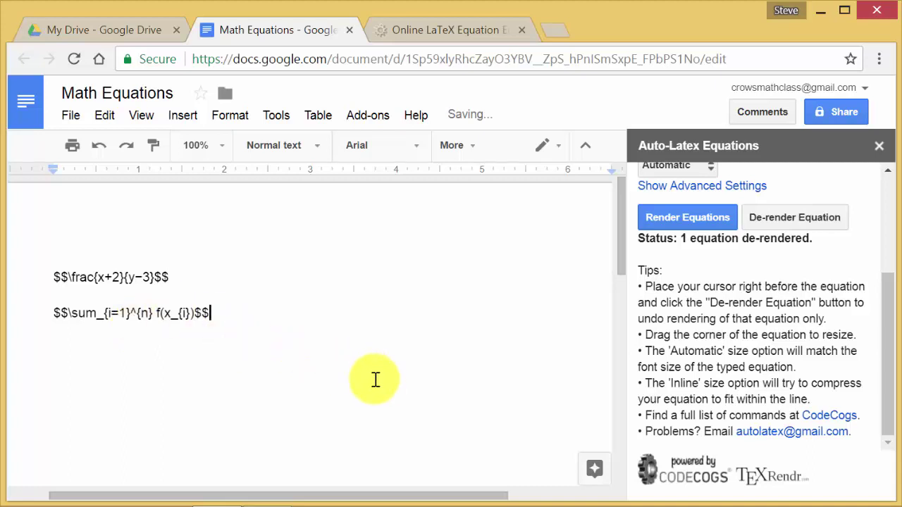
click(689, 217)
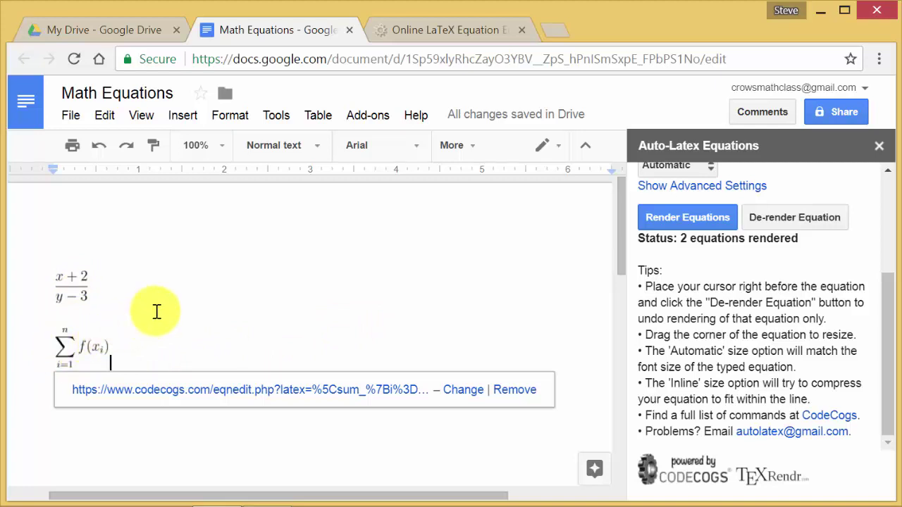
- Replace the 1 in {i=1} with 0 and re-render the summation equation
key(Left)
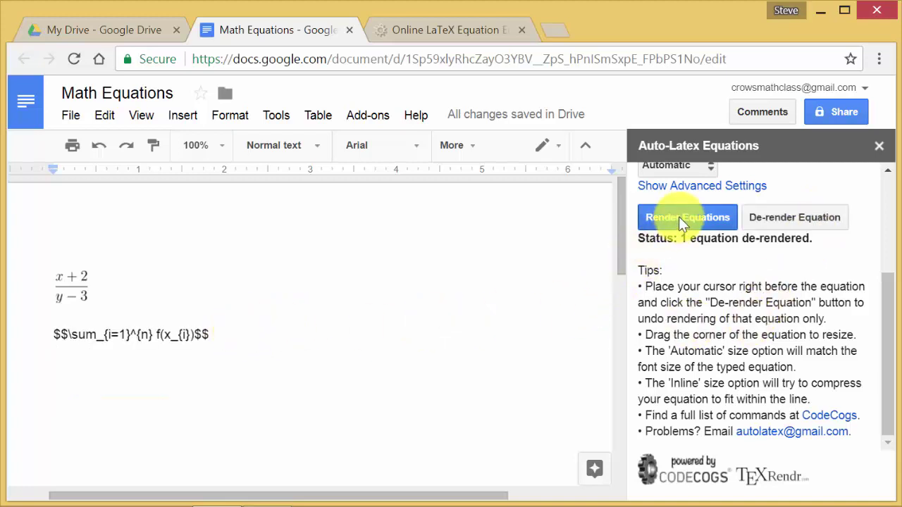
click(121, 337)
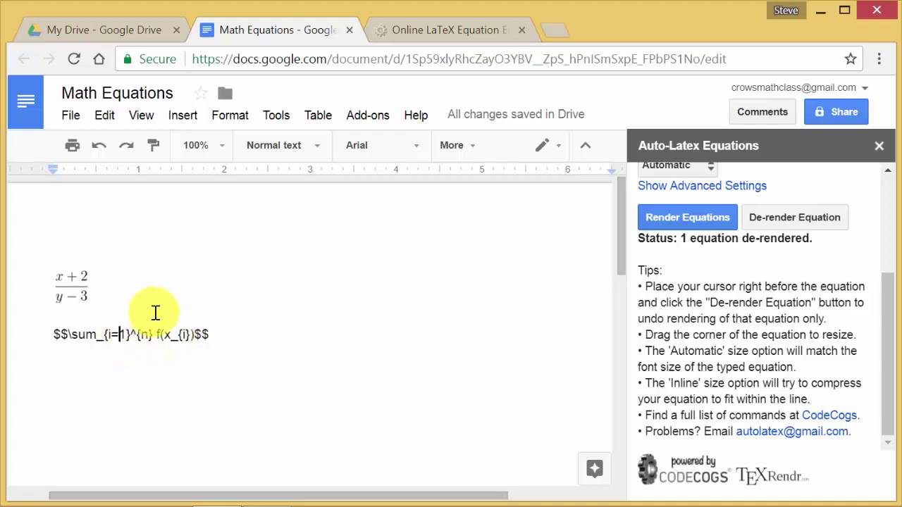
key(Delete)
text(0)
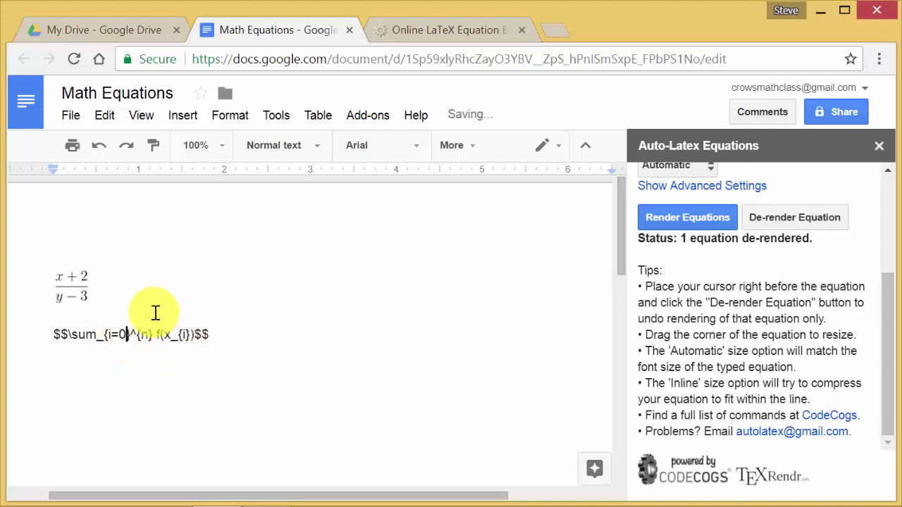
click(692, 220)
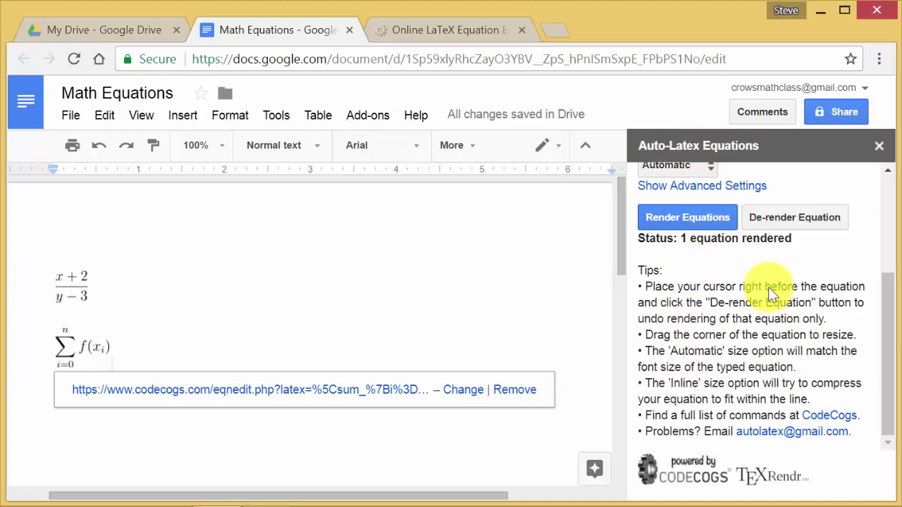
- Place the caret right after the summation equation
click(375, 116)
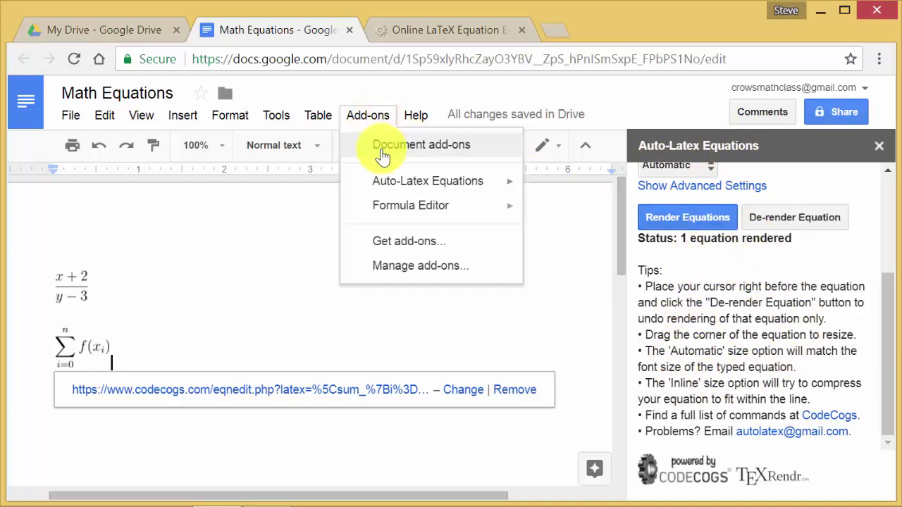
click(369, 116)
key(Up)
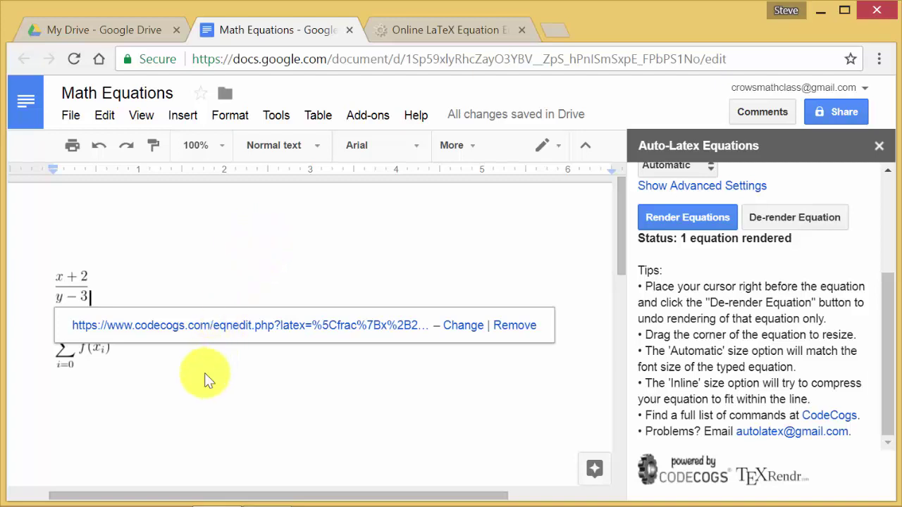
click(148, 347)
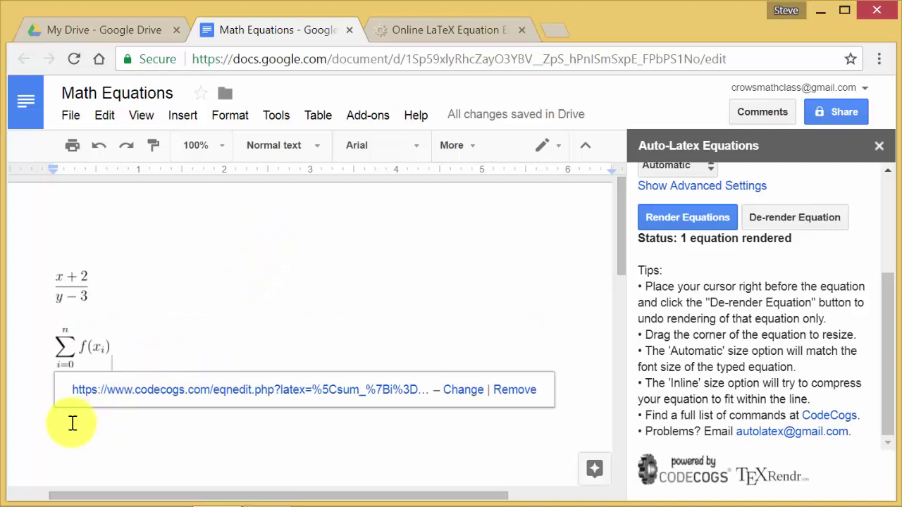
key(shift+Left)
key(shift+Up)
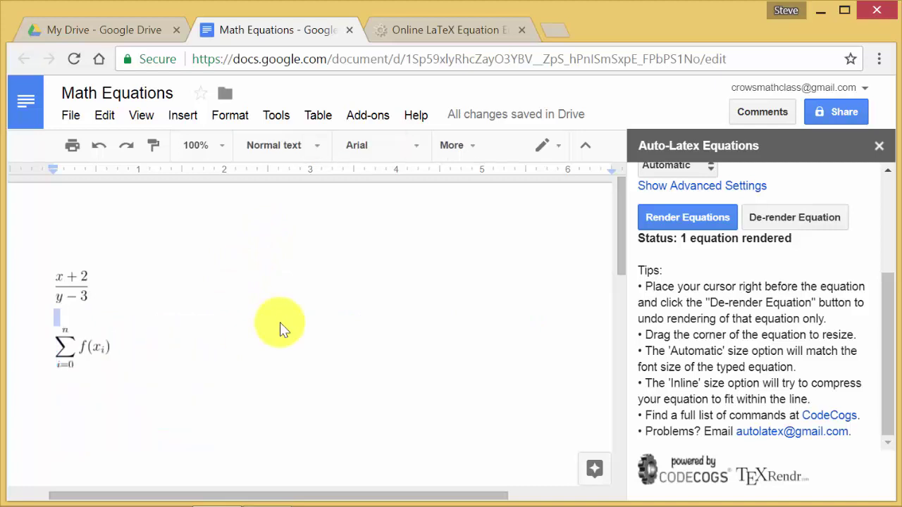
click(229, 335)
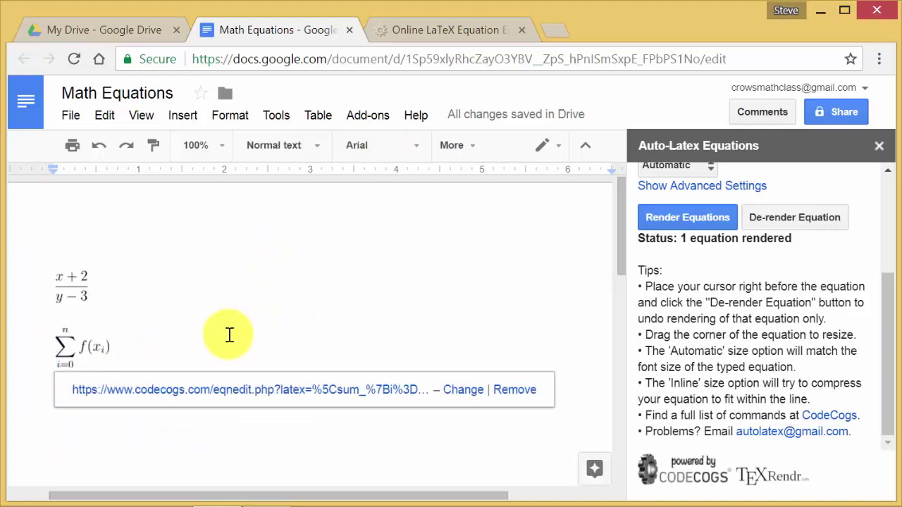
- Add a new line below the summation containing $$ and bring the CodeCogs editor forward
key(Return)
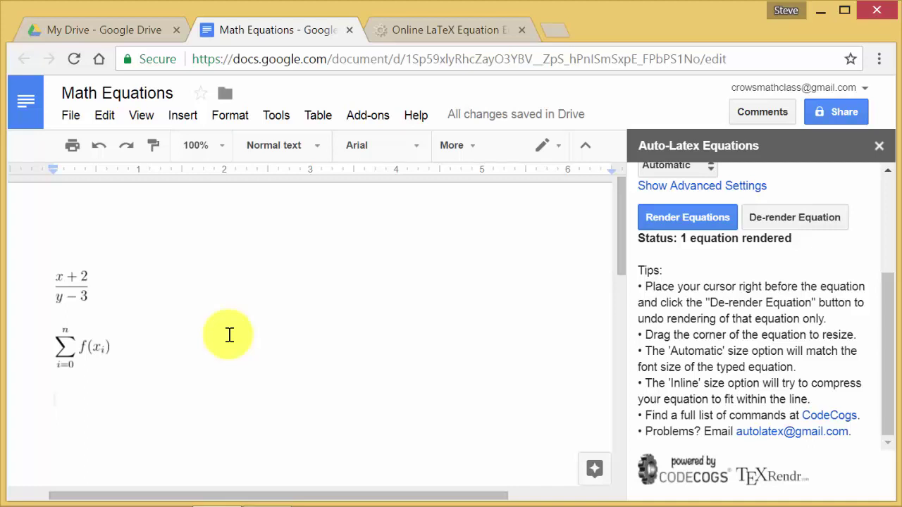
text($$)
click(460, 29)
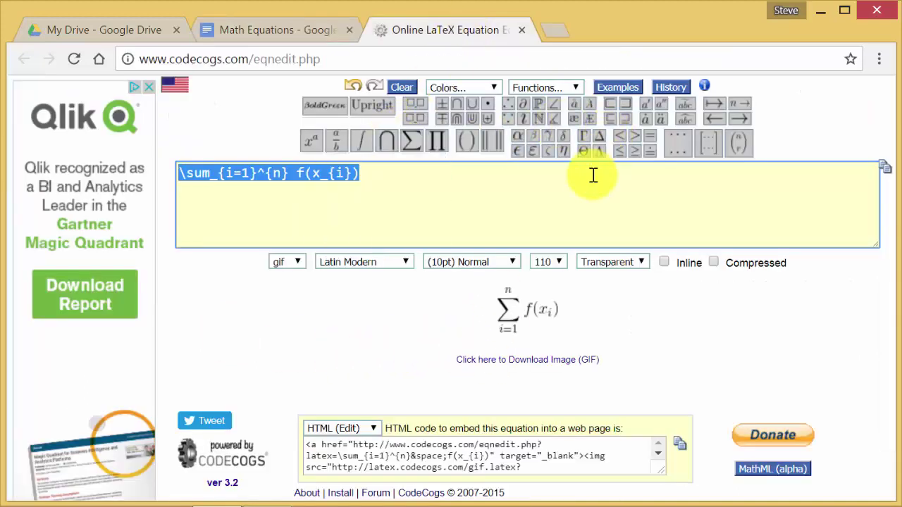
mouse_move(377, 112)
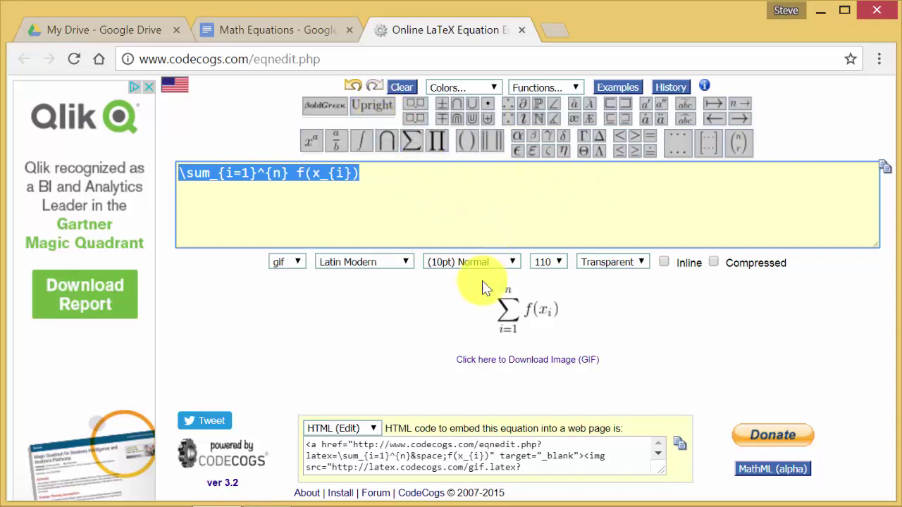
- Complete the line as $$\text{a.}\,\, 2x+1=0$$ and render it with Auto-Latex
click(292, 29)
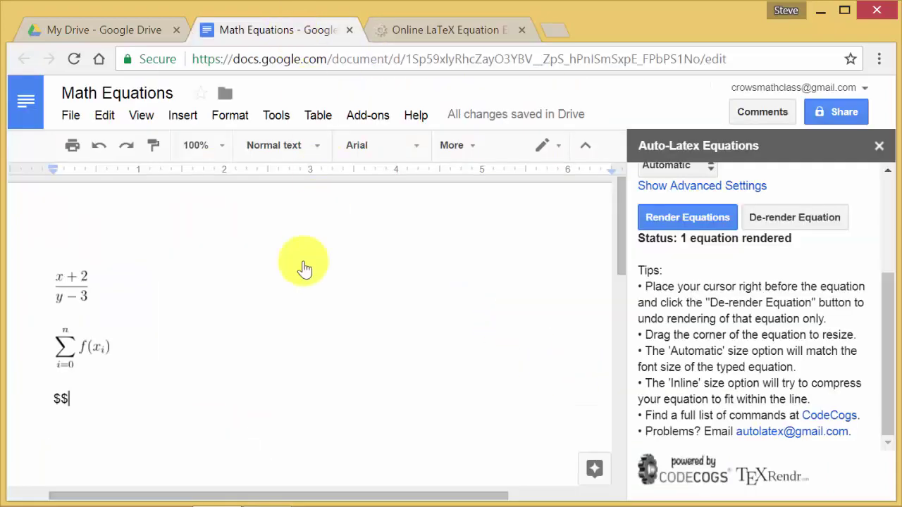
text(ext)
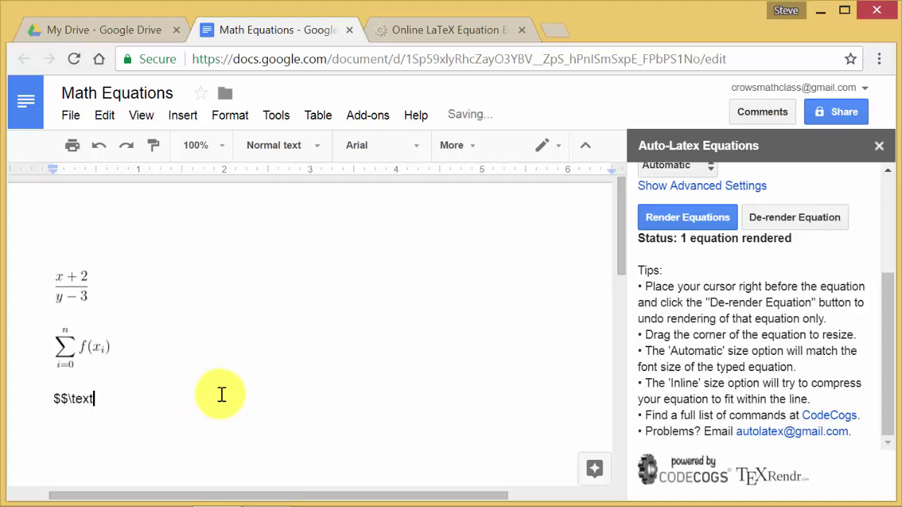
text({a.})
text(\,\,)
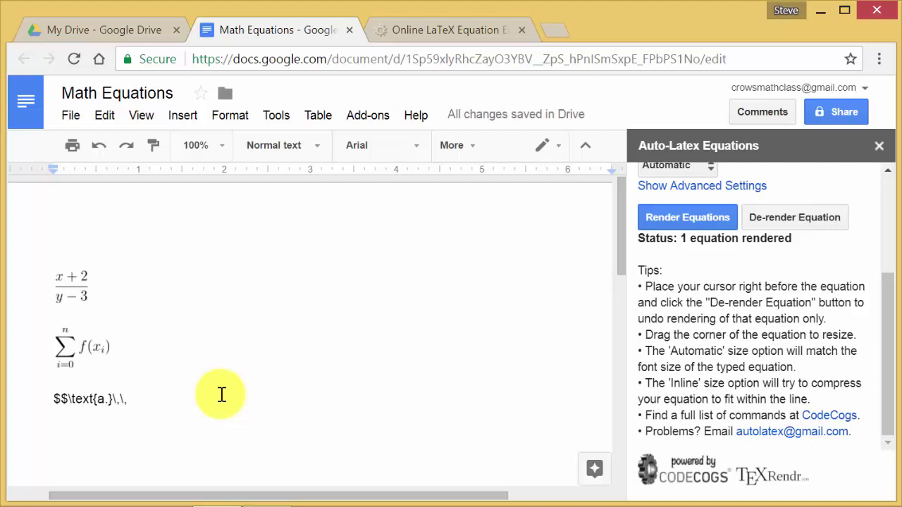
text(2)
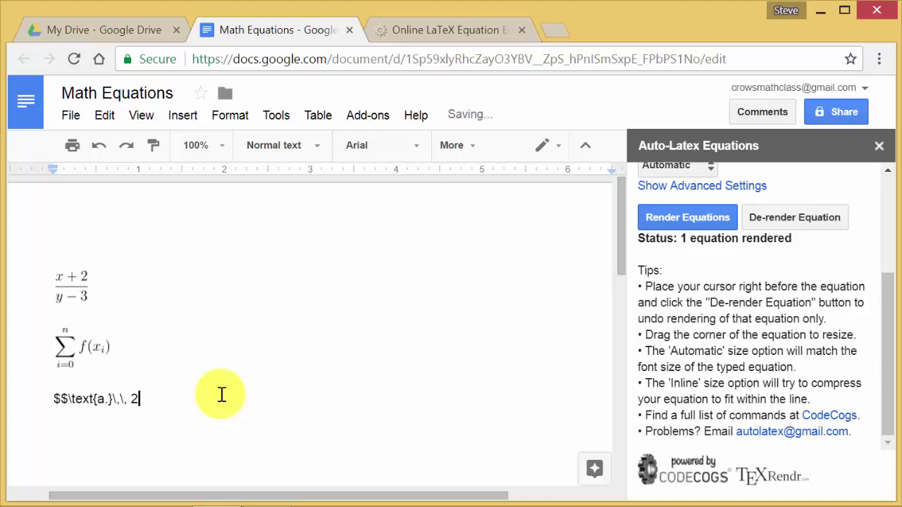
text(x+1=0$$)
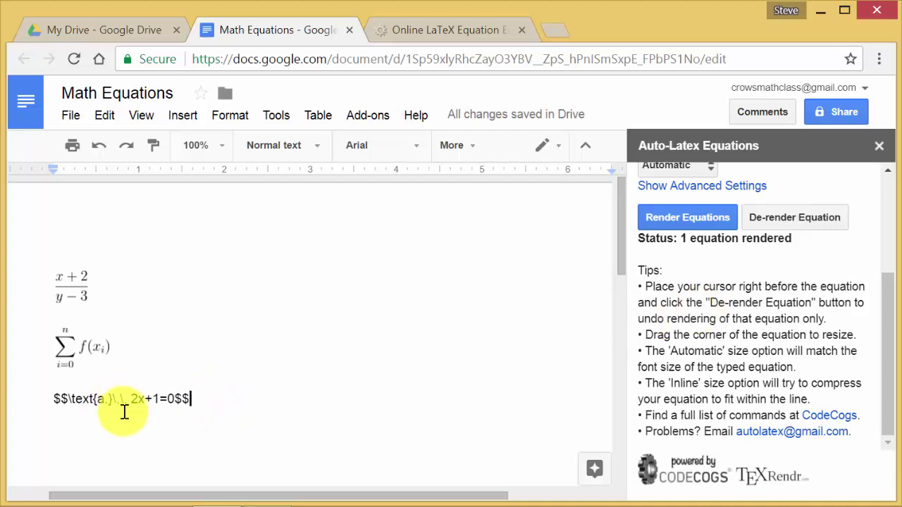
click(685, 220)
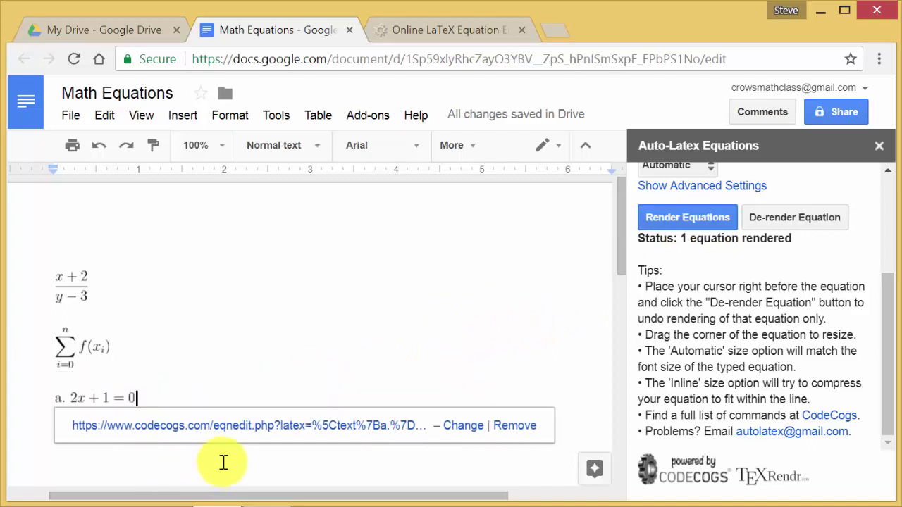
- Add a new line after the rendered a. 2x + 1 = 0 equation
key(Return)
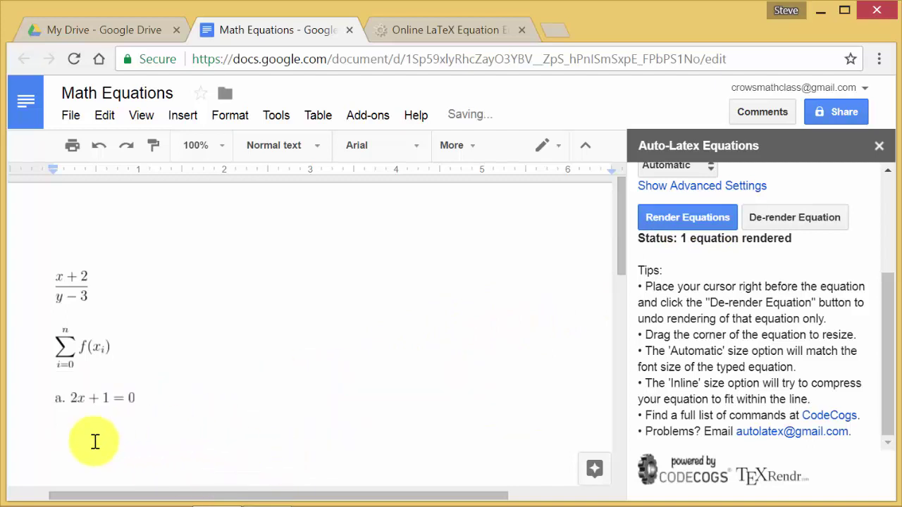